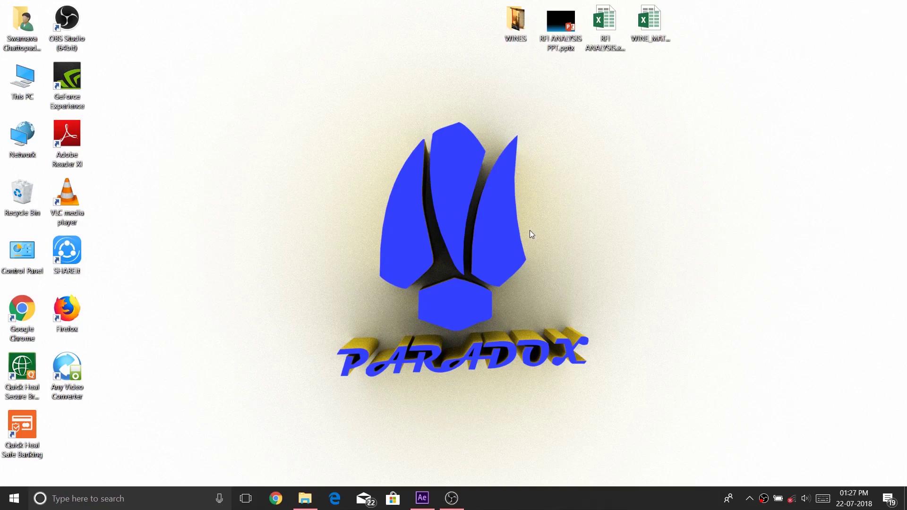
Bring up After Effects and create Comp 1 with the default 1920×1080, 23.976 fps settings
click(422, 497)
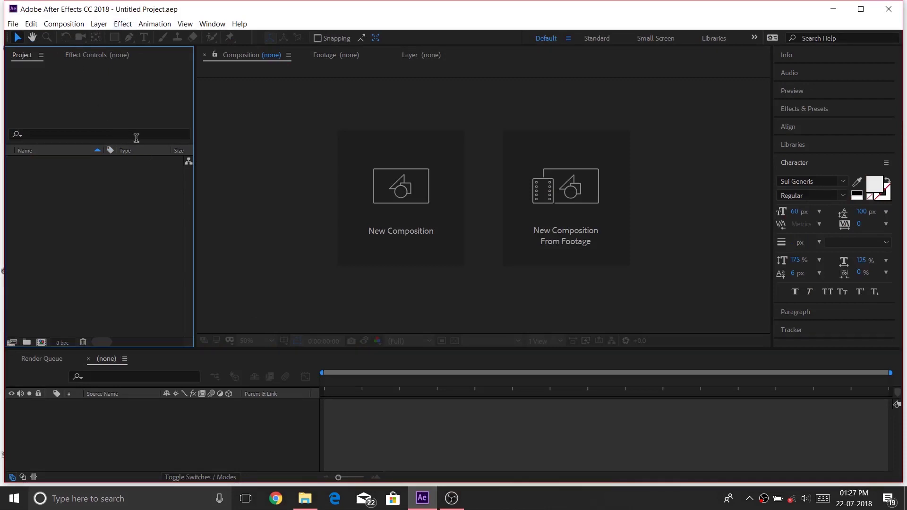
right_click(120, 231)
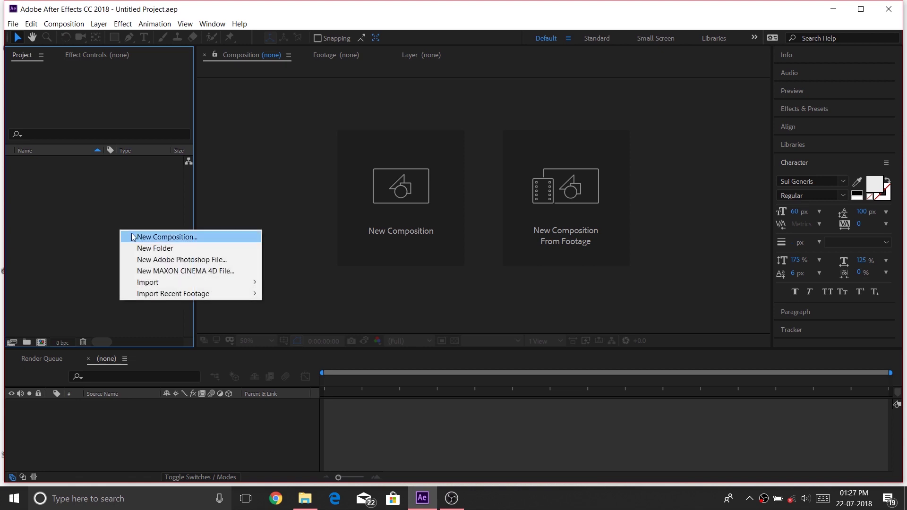
click(147, 237)
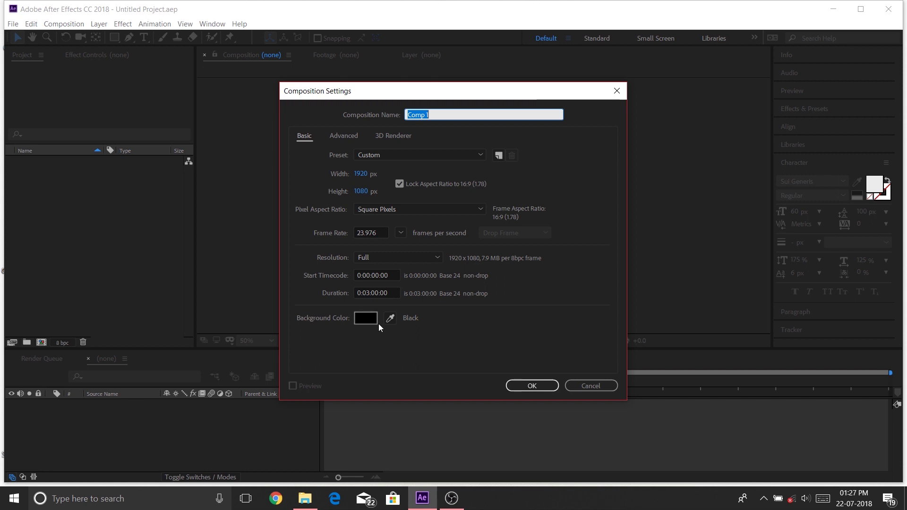
click(531, 383)
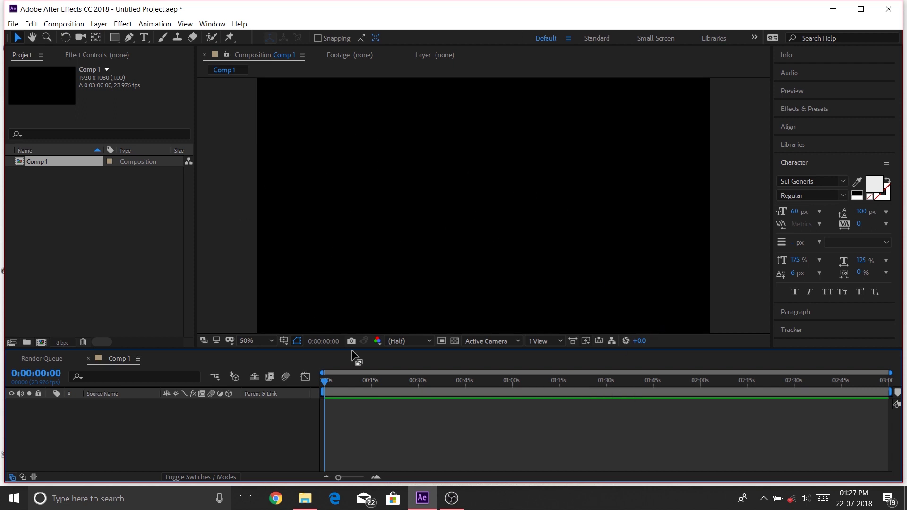
Import hddf.mp4 from New folder (3) in the YT Project folder
right_click(89, 194)
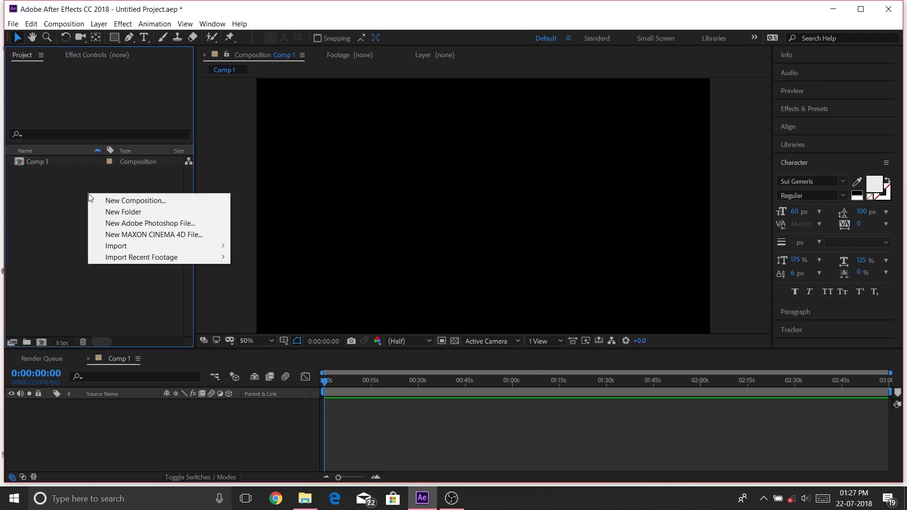
mouse_move(135, 245)
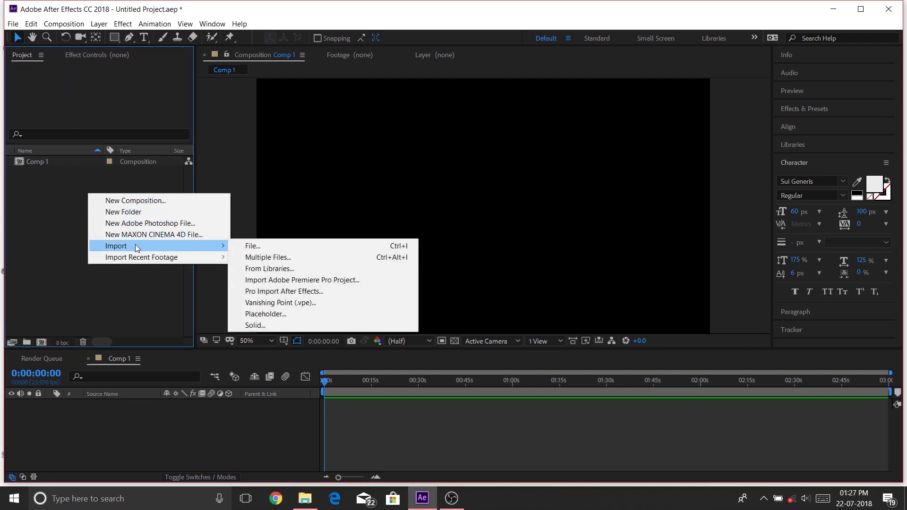
click(254, 245)
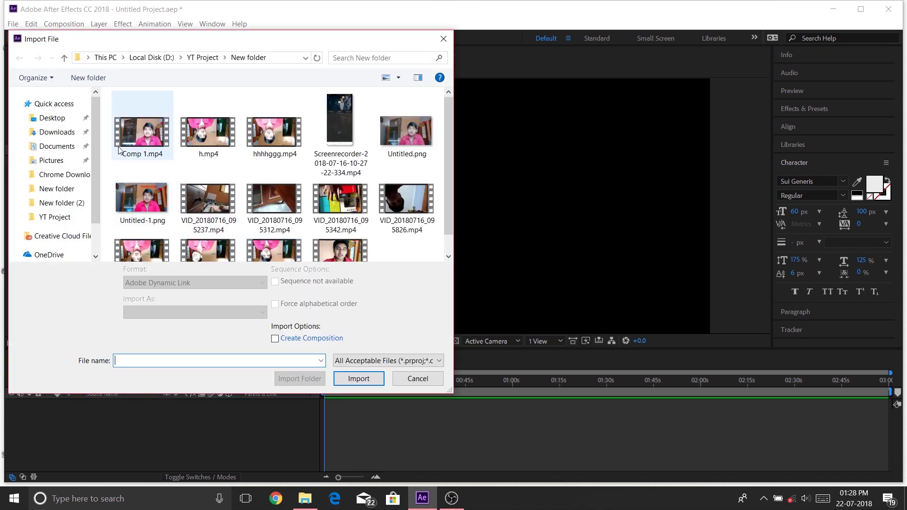
click(61, 58)
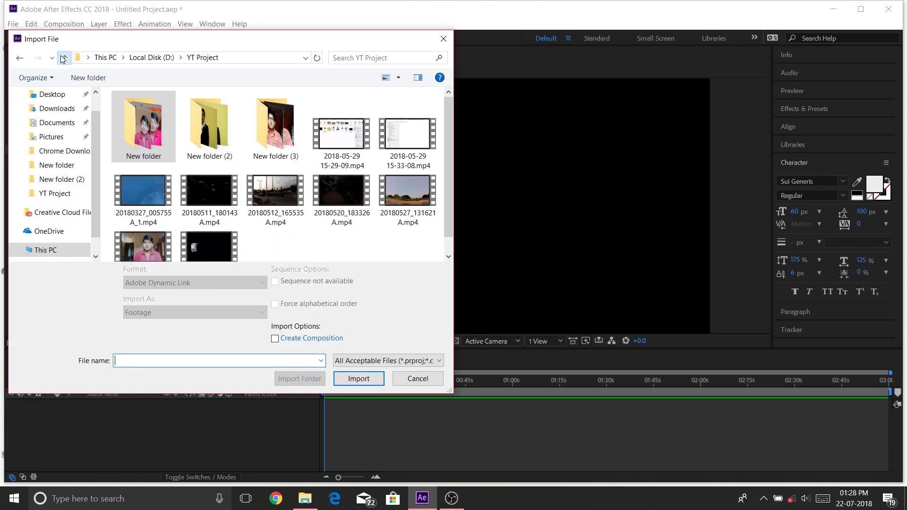
double_click(273, 125)
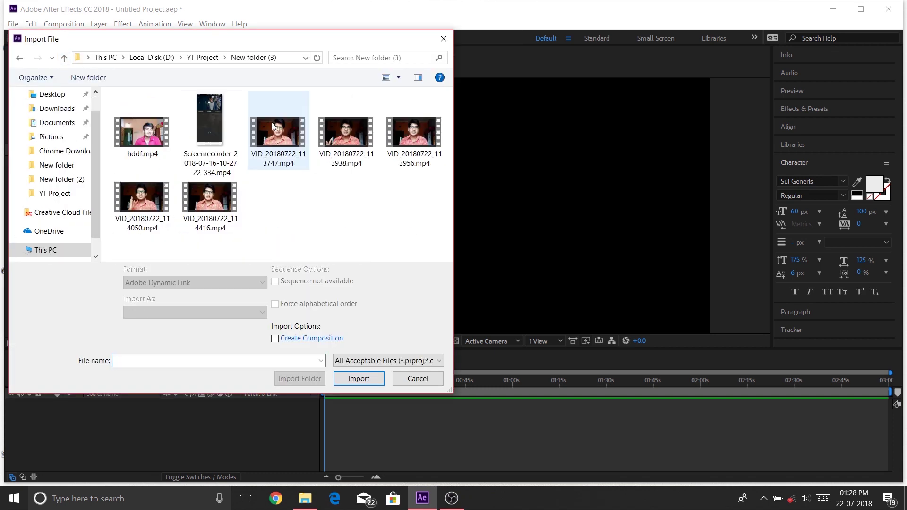
click(142, 145)
ctrl+click(209, 144)
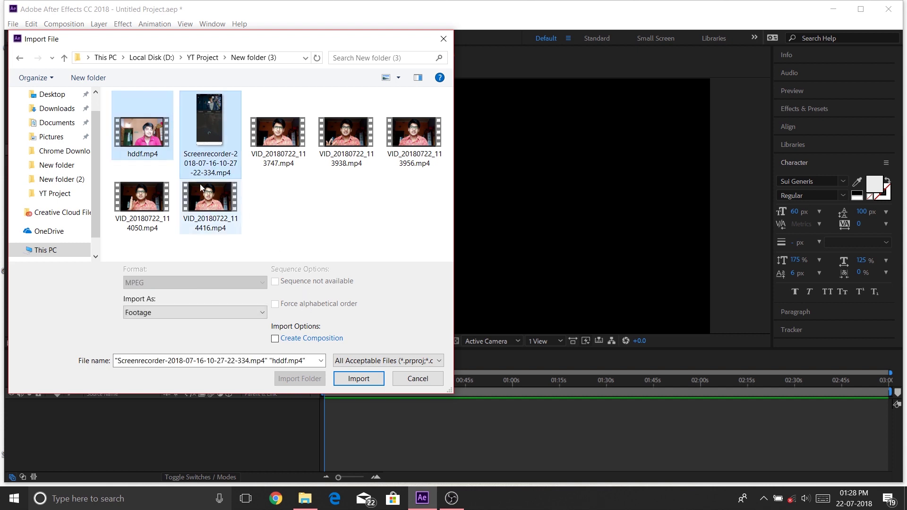
ctrl+click(198, 141)
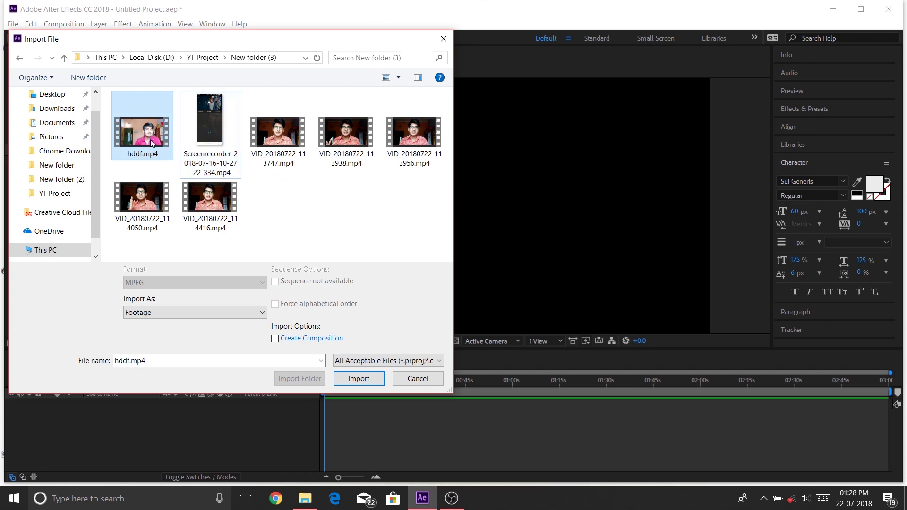
click(347, 377)
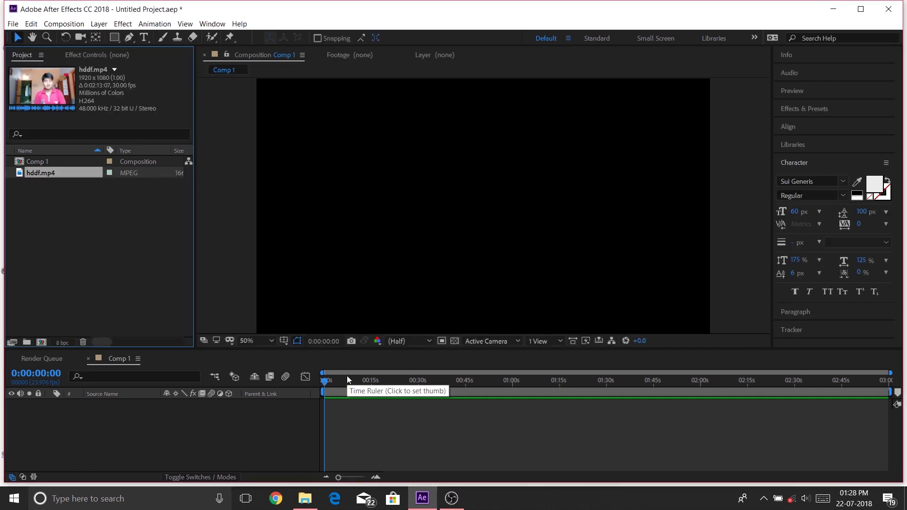
Preview the hddf.mp4 footage in its own footage view
double_click(78, 175)
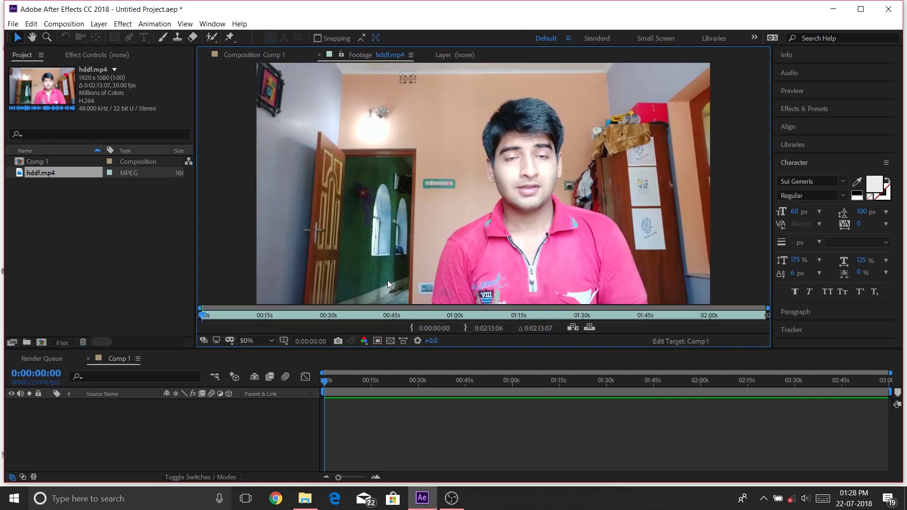
key(space)
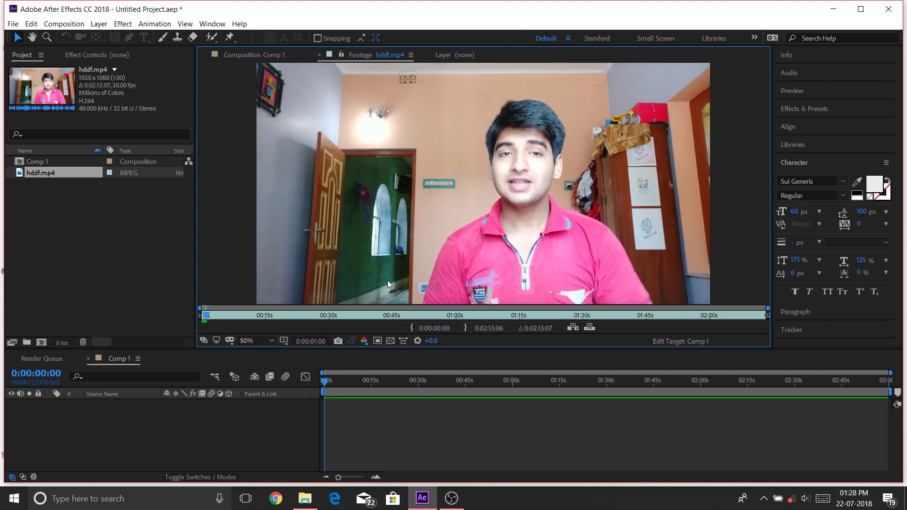
key(space)
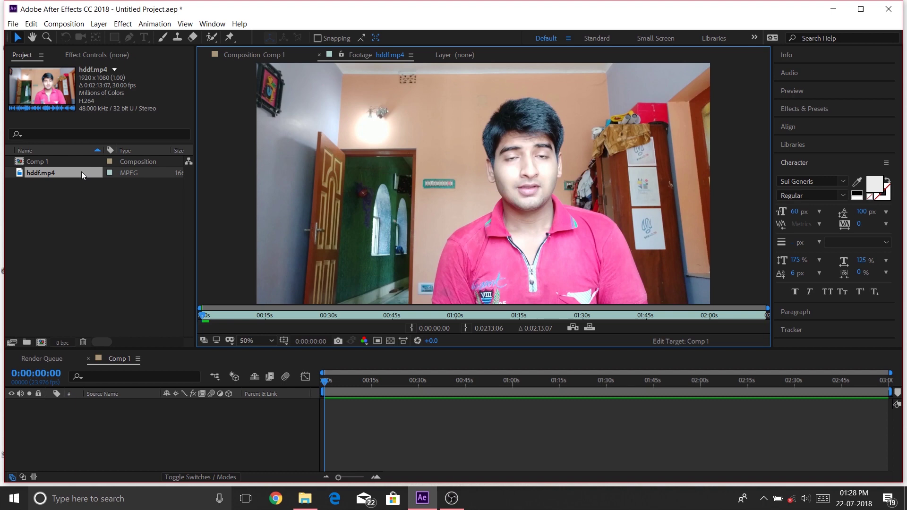
Add hddf.mp4 to the Comp 1 timeline and preview the composition
drag(77, 174, 119, 414)
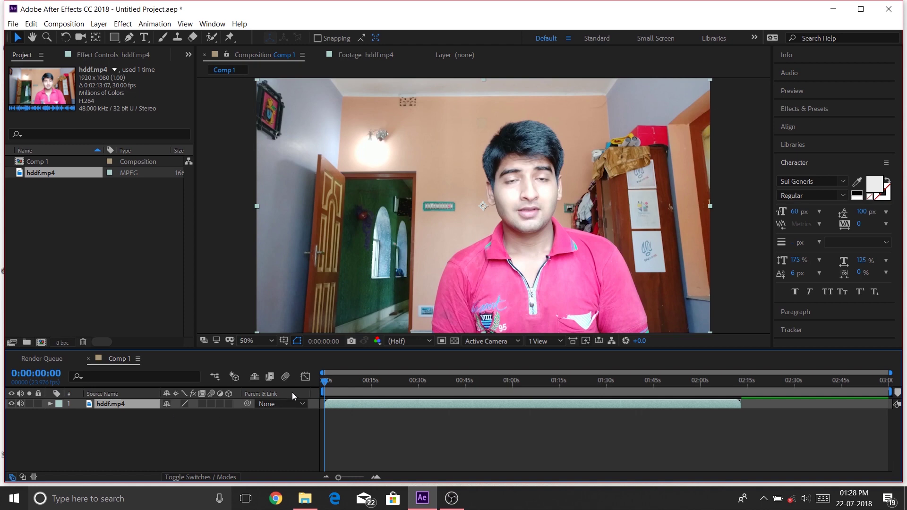
drag(324, 385, 286, 384)
key(space)
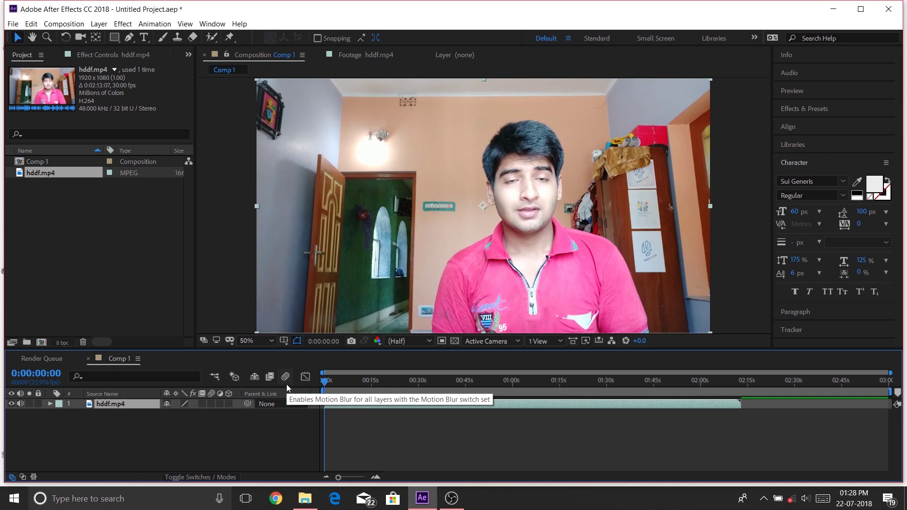
key(space)
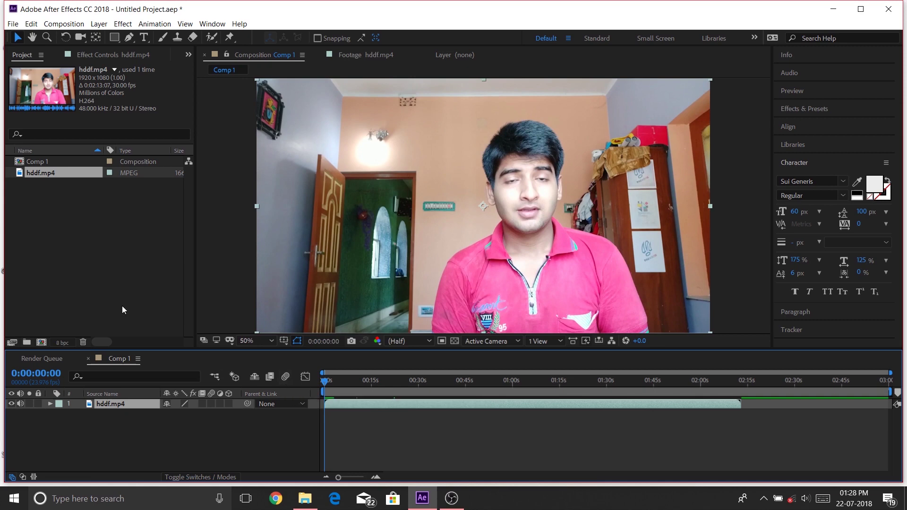
Create a second composition, Comp 2, with default settings
right_click(89, 214)
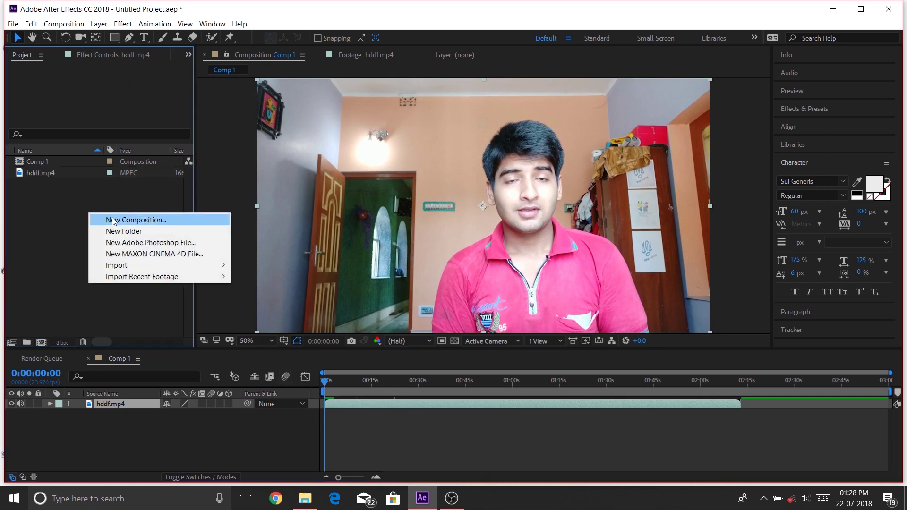
click(112, 219)
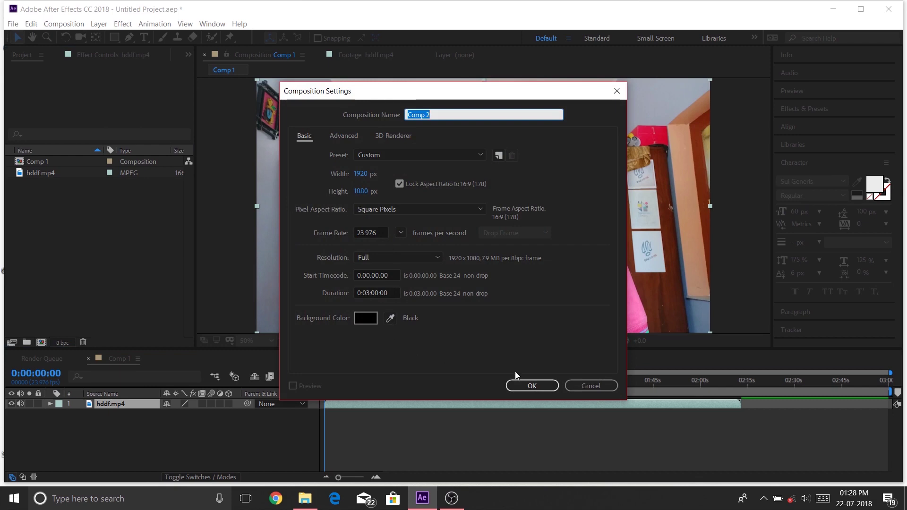
click(532, 385)
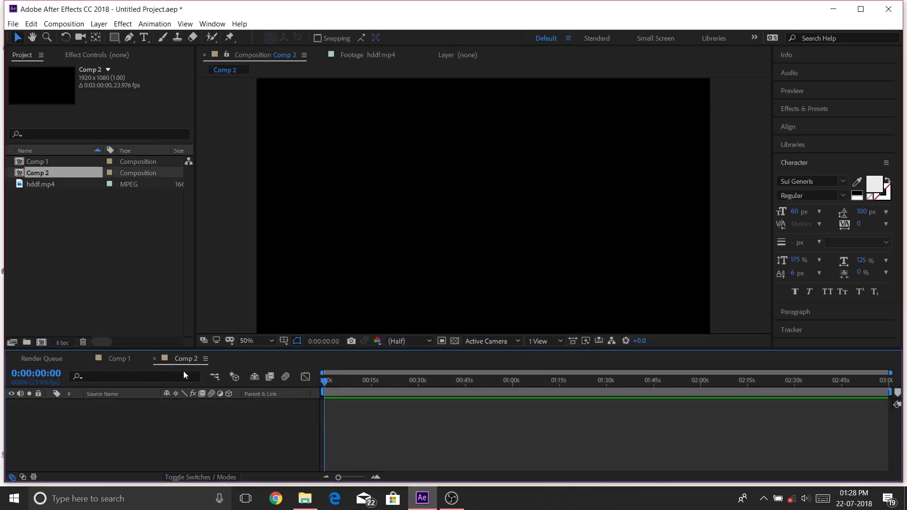
Import the Screenrecorder phone video into the project
double_click(84, 218)
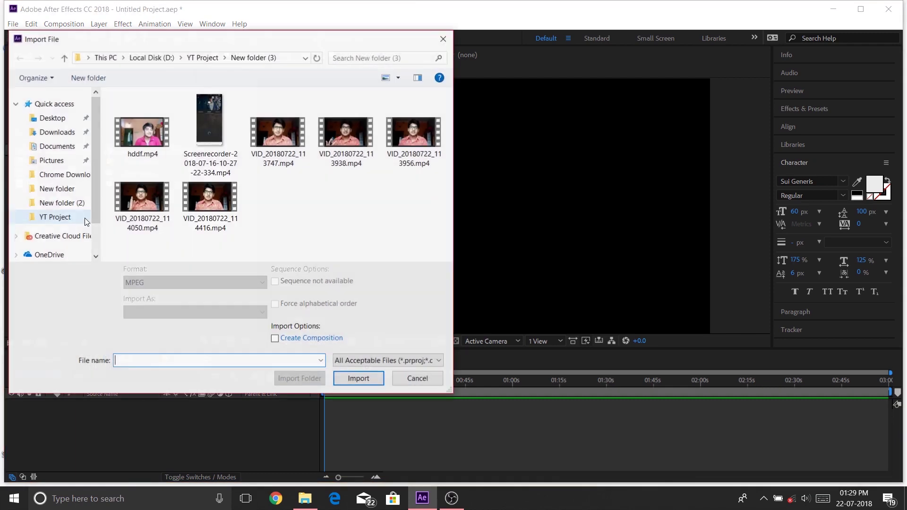
click(209, 123)
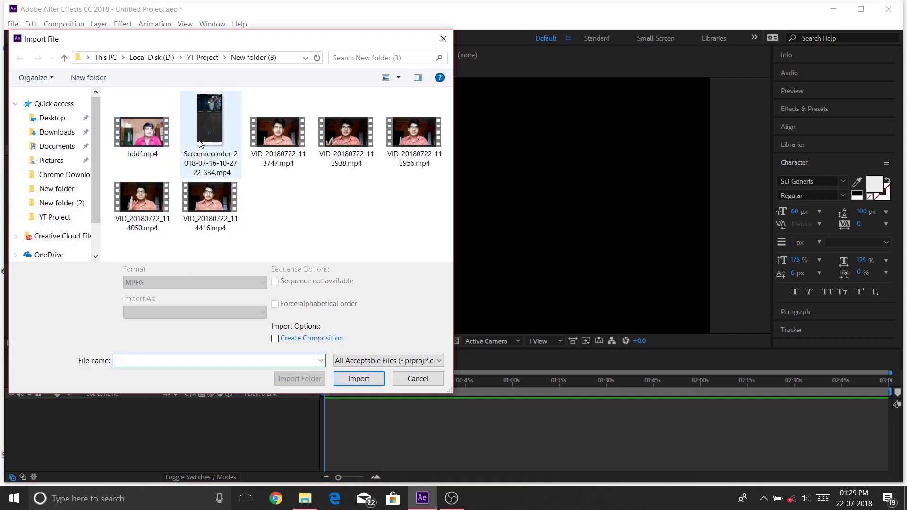
click(358, 379)
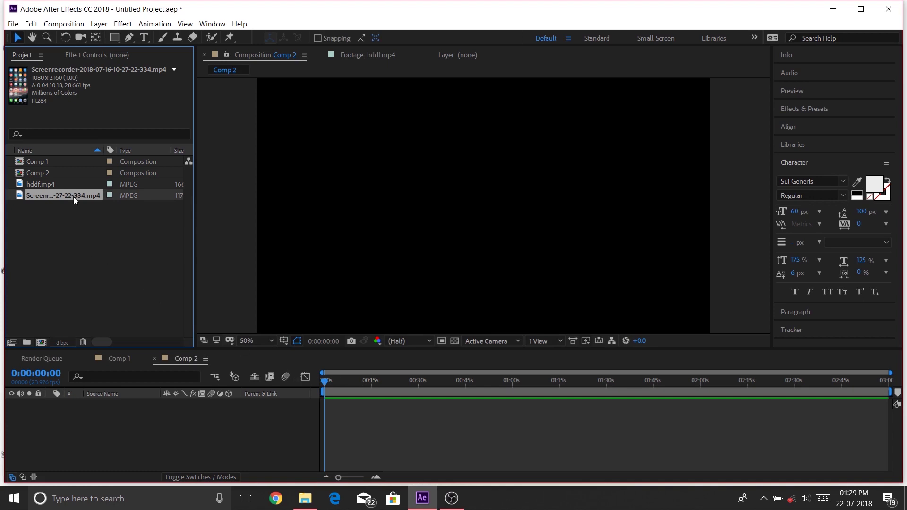
Add the Screenrecorder clip to Comp 2, scale it to frame height and shift it left
drag(73, 197, 140, 419)
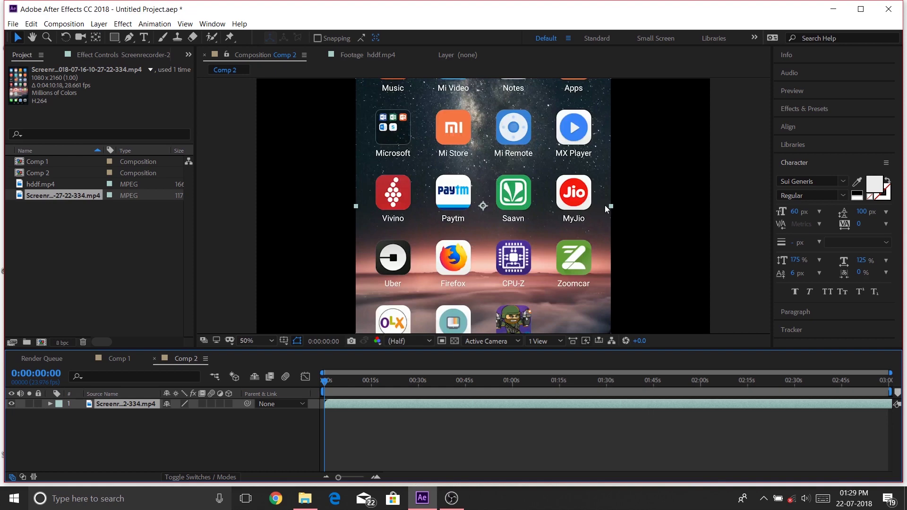
key(comma)
key(comma)
key(comma)
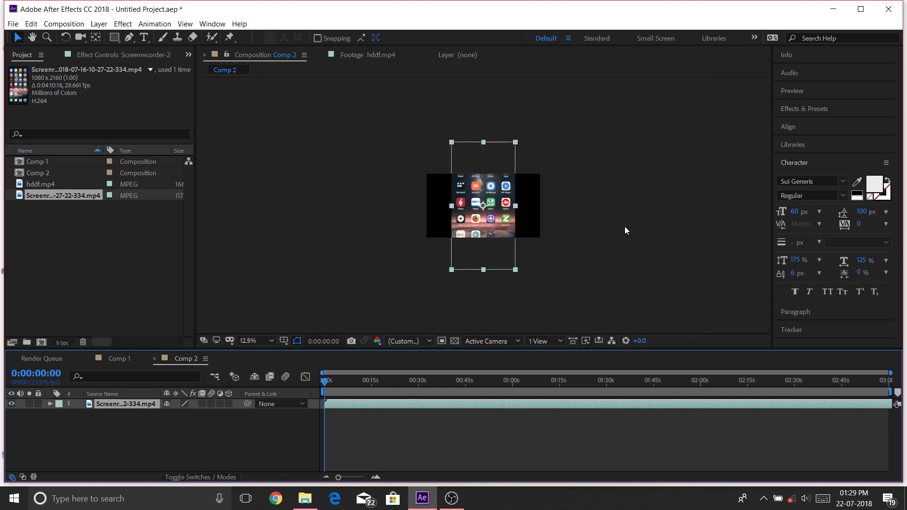
click(515, 141)
drag(515, 143, 499, 177)
key(period)
key(period)
key(period)
key(period)
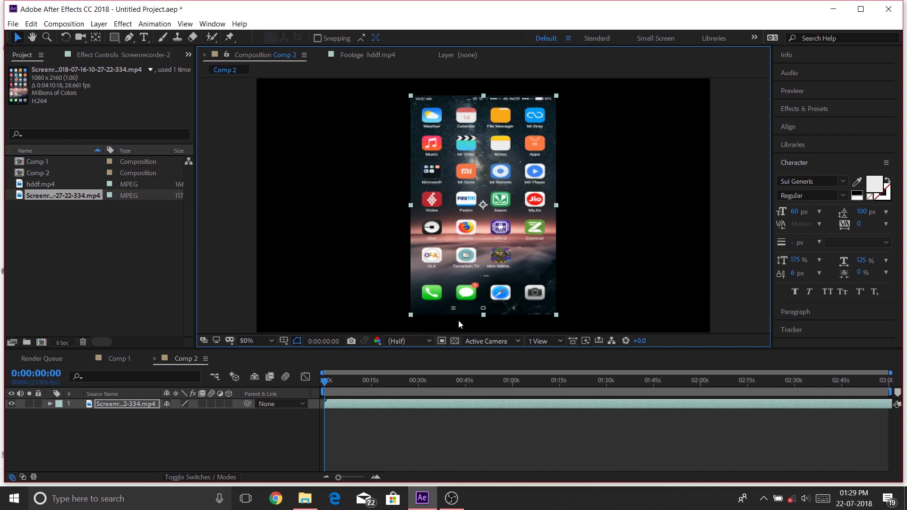
drag(555, 95, 564, 89)
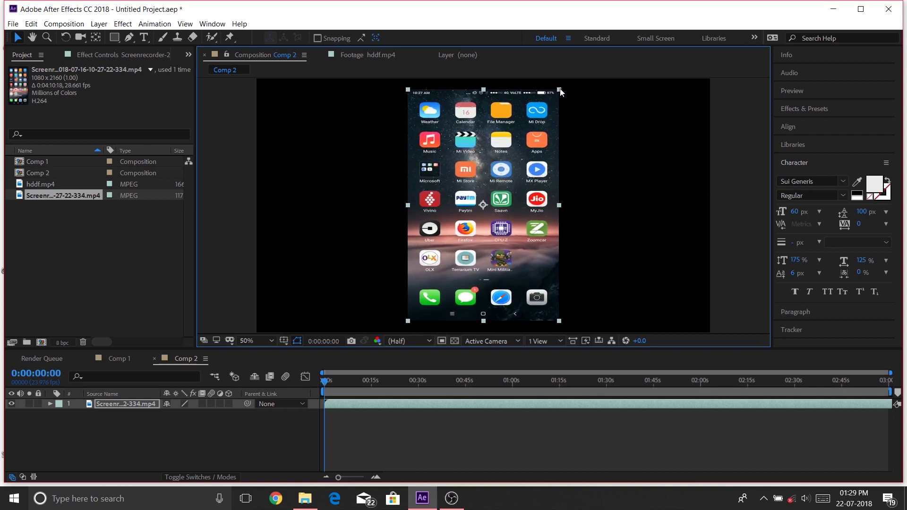
drag(508, 169, 411, 171)
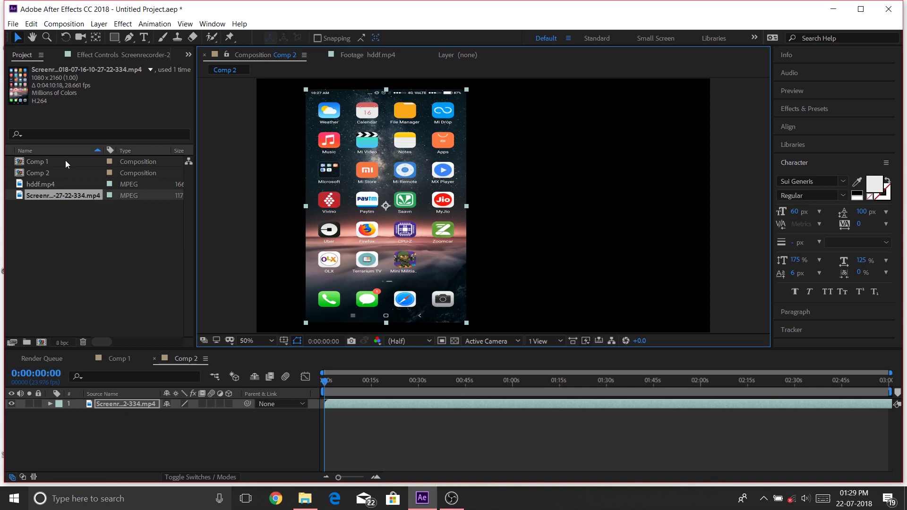
Nest Comp 2 as the top layer of the Comp 1 timeline
click(59, 173)
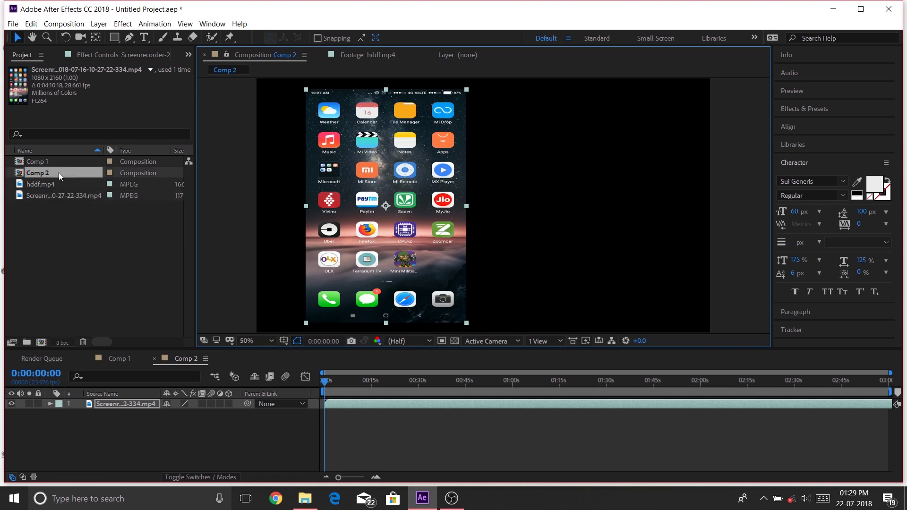
mouse_move(58, 172)
mouse_down()
mouse_move(119, 382)
mouse_move(77, 174)
mouse_up()
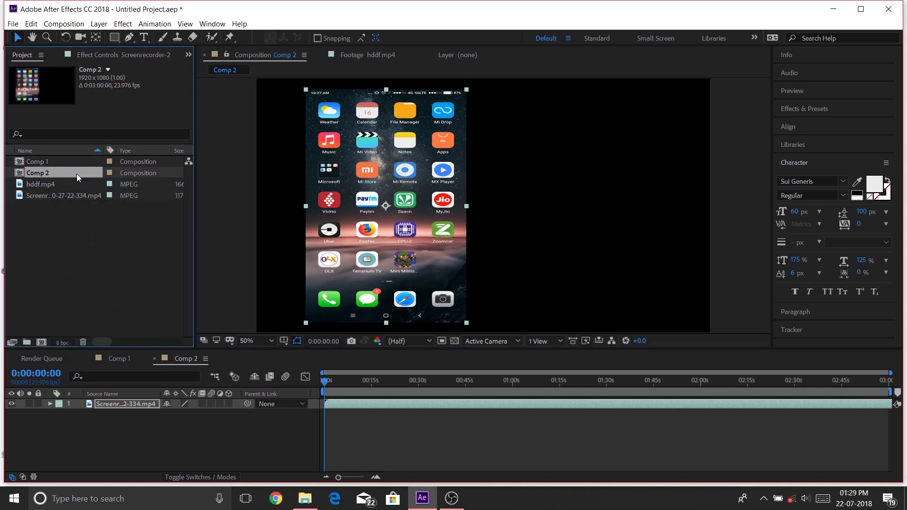
click(114, 359)
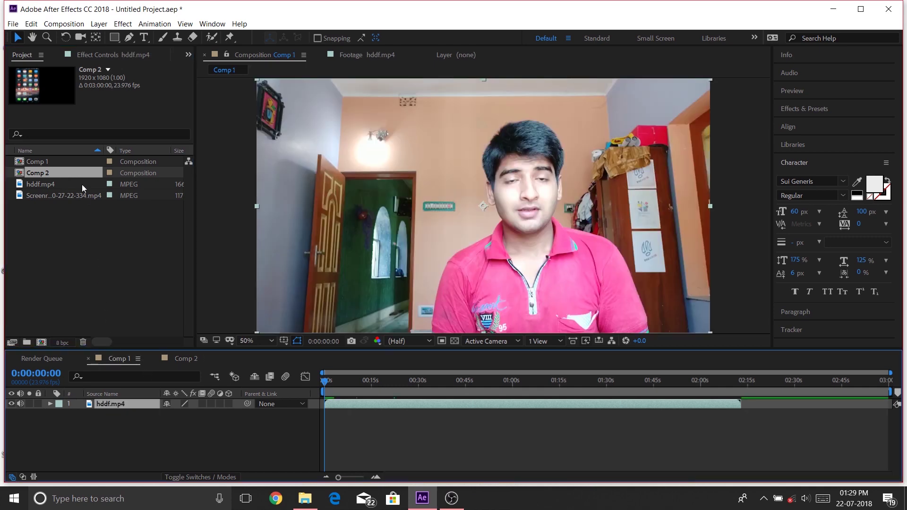
drag(82, 172, 154, 402)
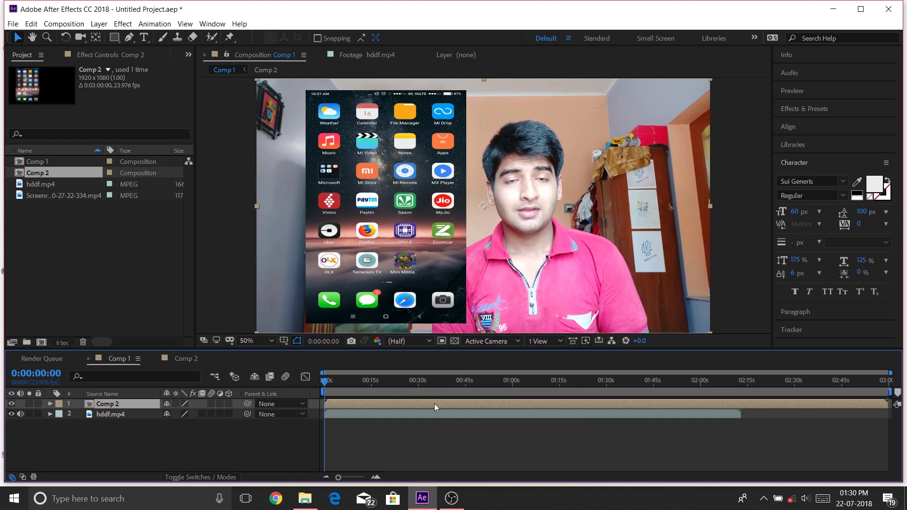
Make the Comp 2 layer start slightly later and preview the overlay
drag(421, 402, 438, 398)
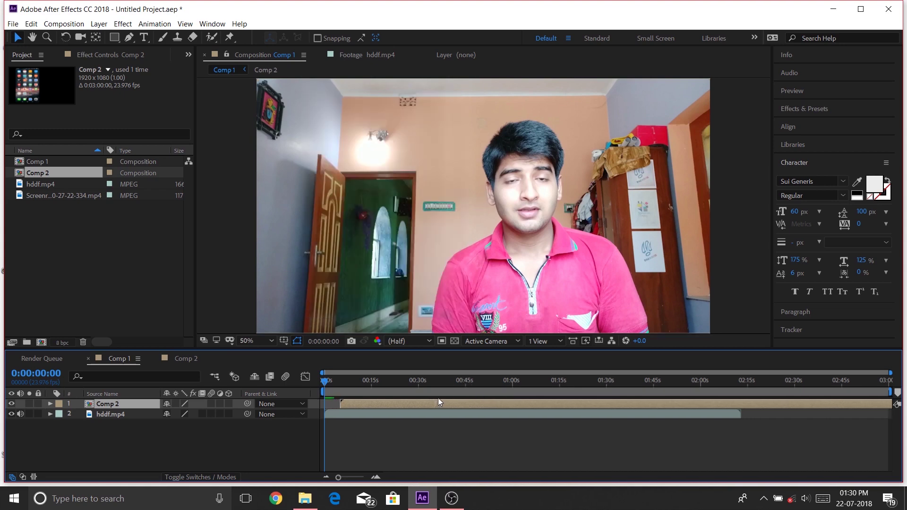
key(space)
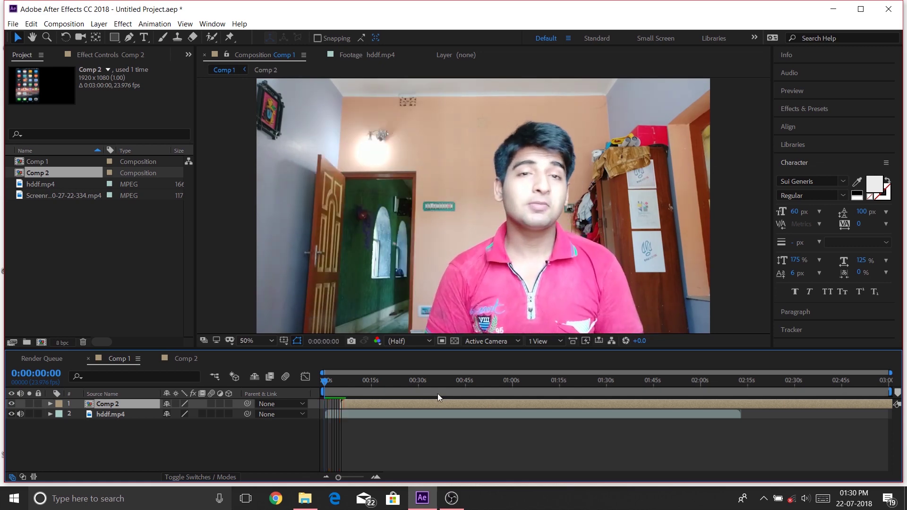
key(space)
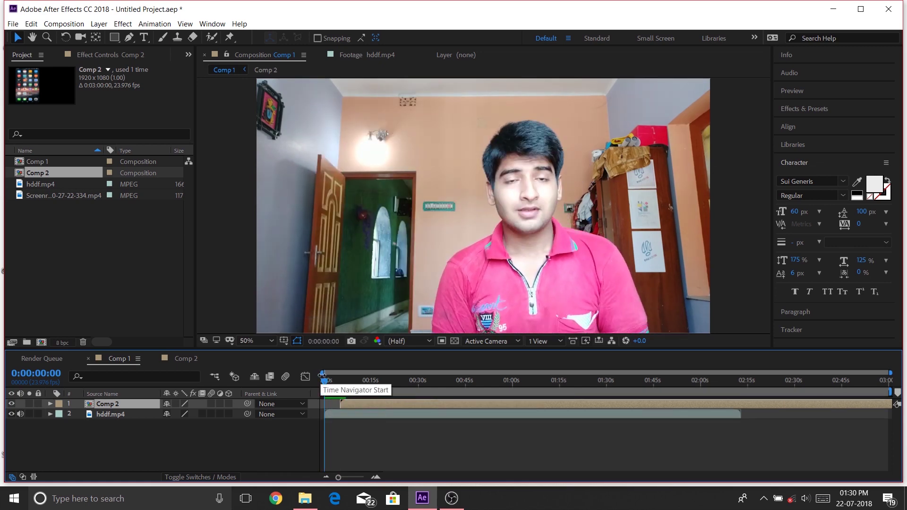
drag(324, 380, 354, 380)
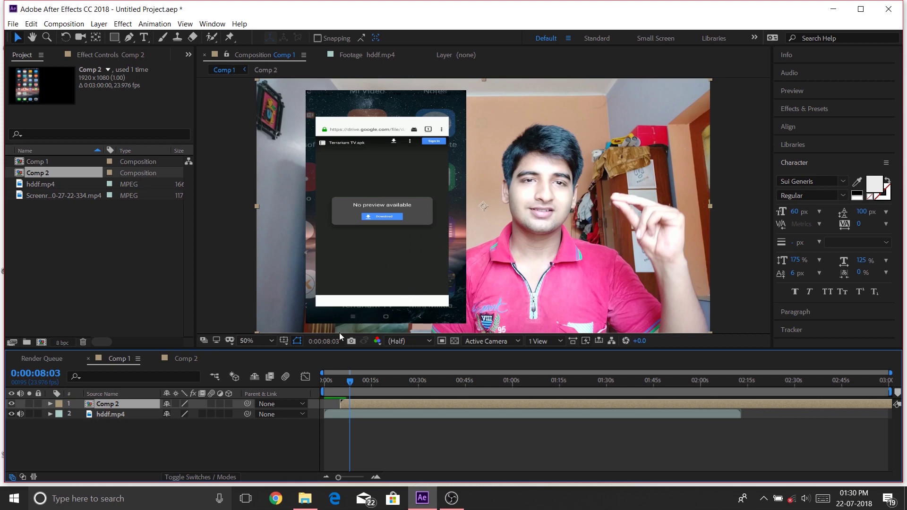
Make the Comp 2 layer 3D and nudge it just left of the person
click(228, 403)
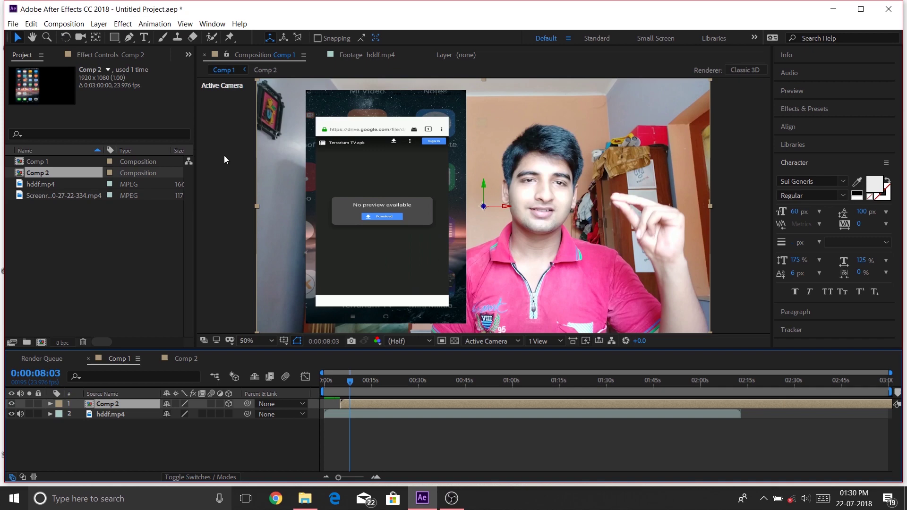
drag(482, 186, 507, 206)
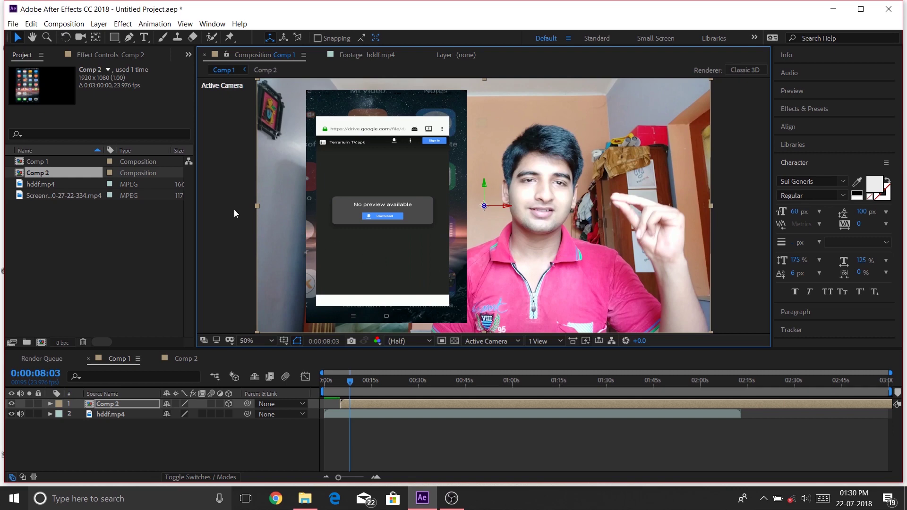
Tilt and swing the phone layer in 3D with the Rotation tool for an angled perspective
click(65, 37)
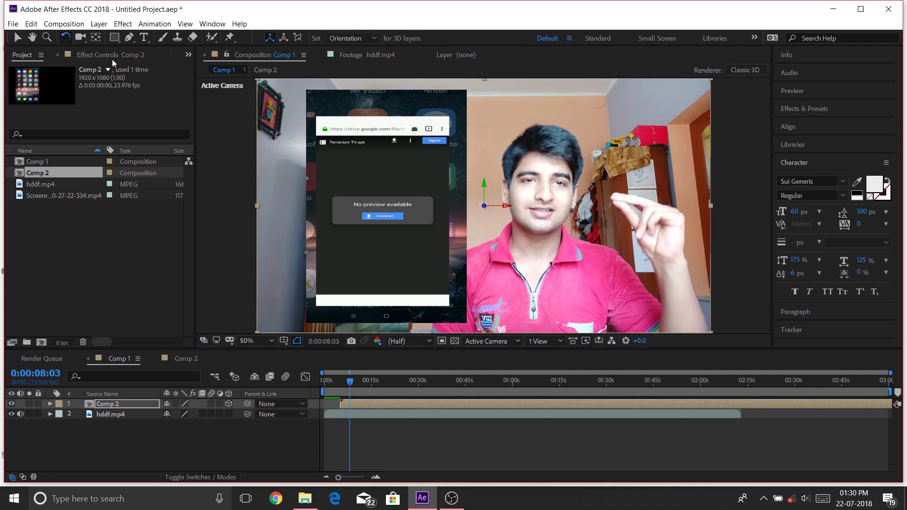
drag(316, 184, 288, 173)
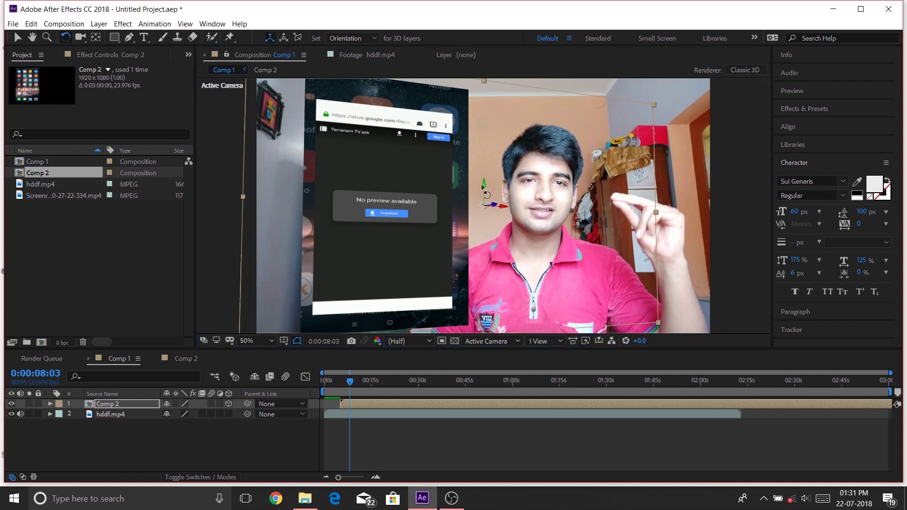
mouse_move(477, 189)
mouse_down()
mouse_move(466, 179)
mouse_move(484, 205)
mouse_move(465, 186)
mouse_move(477, 210)
mouse_move(489, 186)
mouse_up()
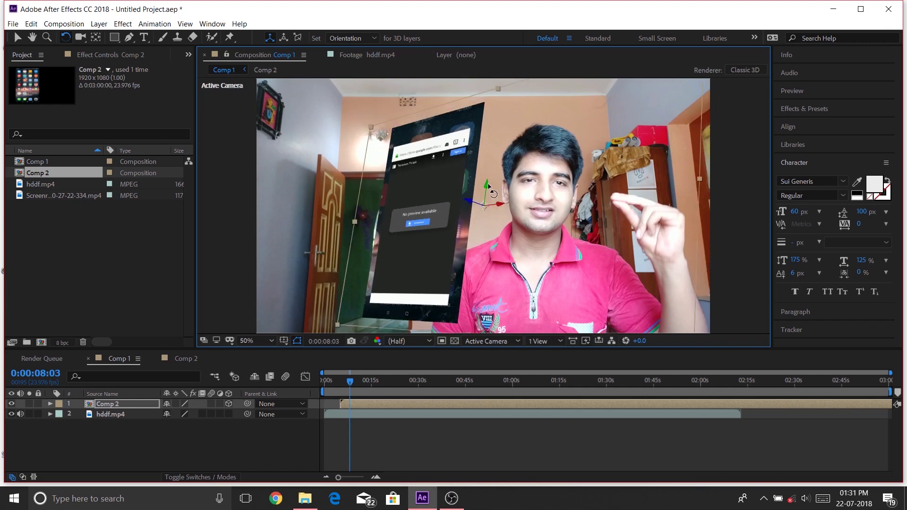
drag(489, 186, 491, 188)
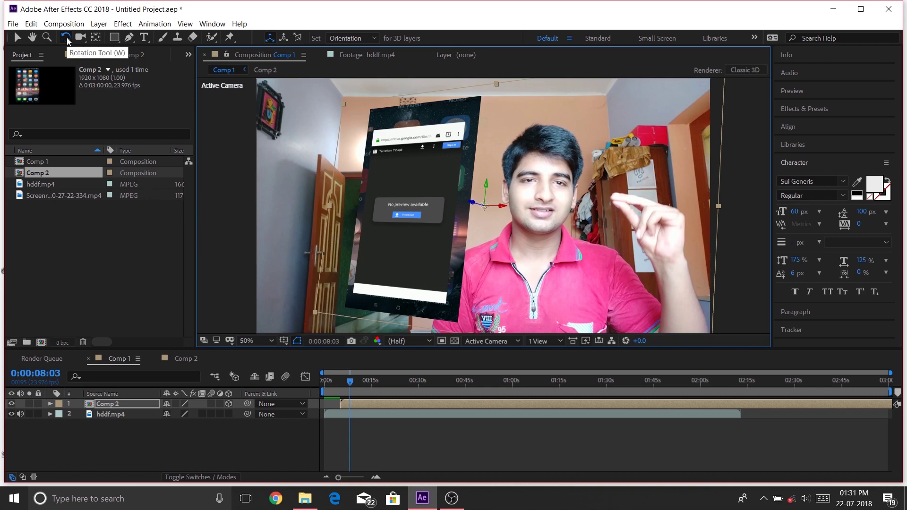
click(66, 39)
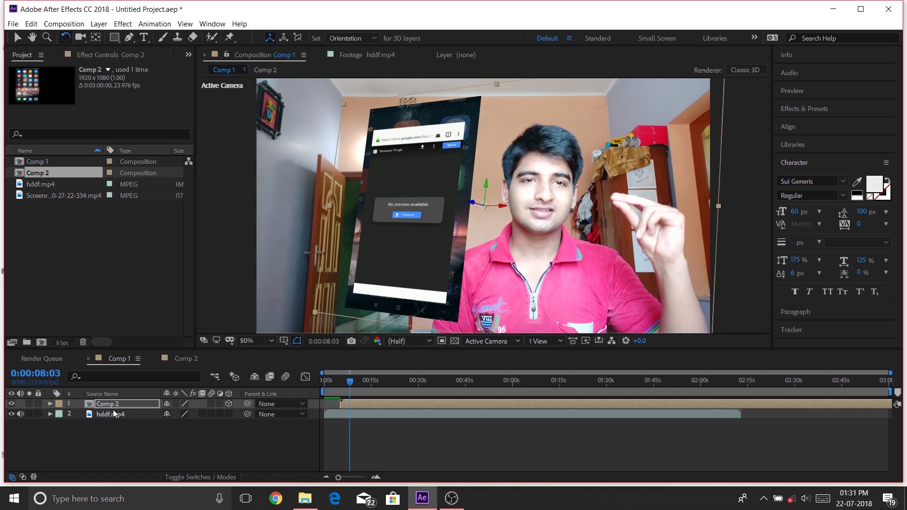
Set the Comp 2 layer's Opacity to 61% in its transform properties
click(50, 404)
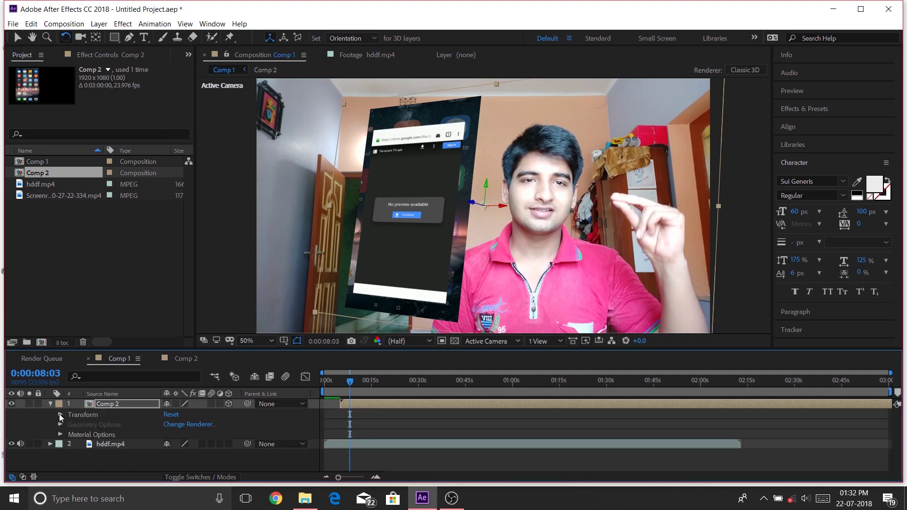
click(60, 414)
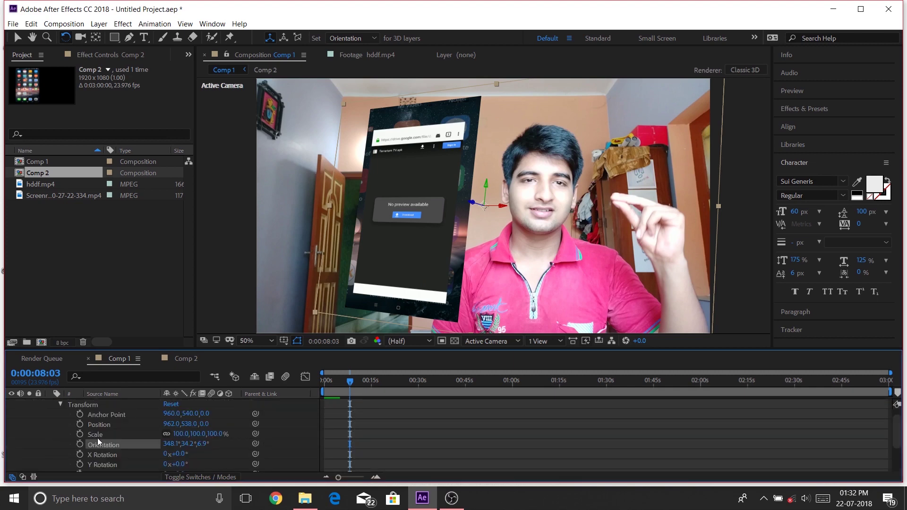
scroll(125, 450, down, 3)
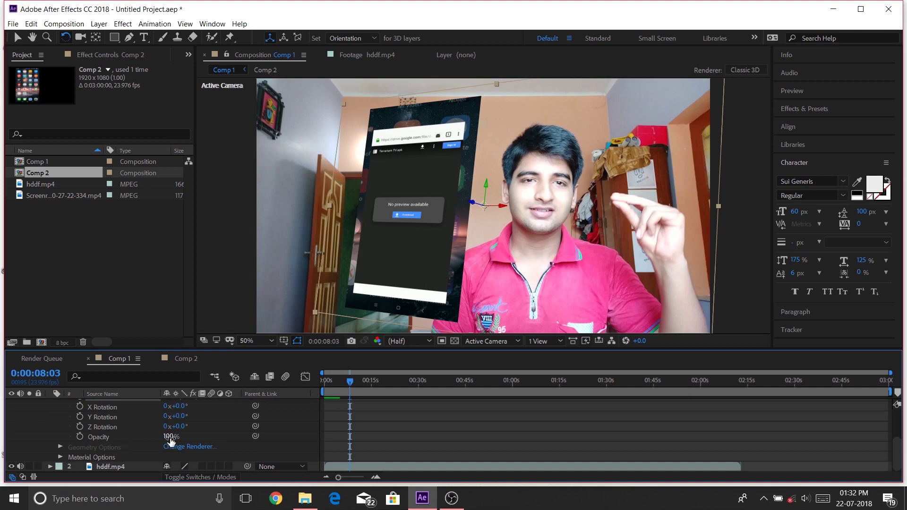
drag(166, 438, 142, 438)
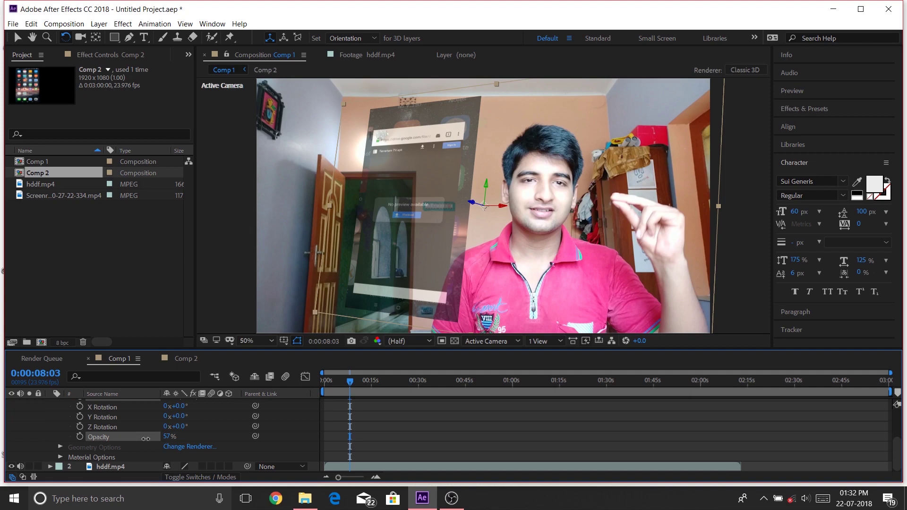
drag(145, 439, 148, 439)
drag(149, 440, 150, 440)
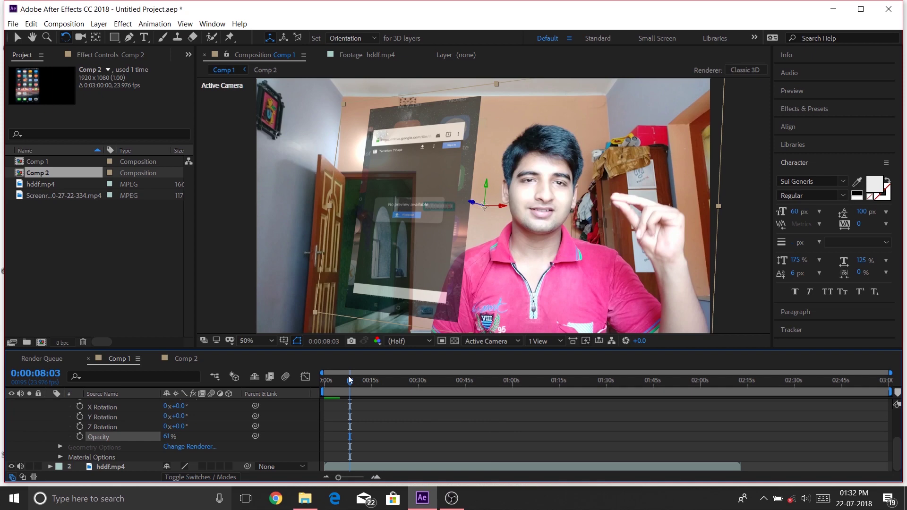
mouse_move(348, 381)
mouse_down()
mouse_move(327, 385)
mouse_move(363, 390)
mouse_up()
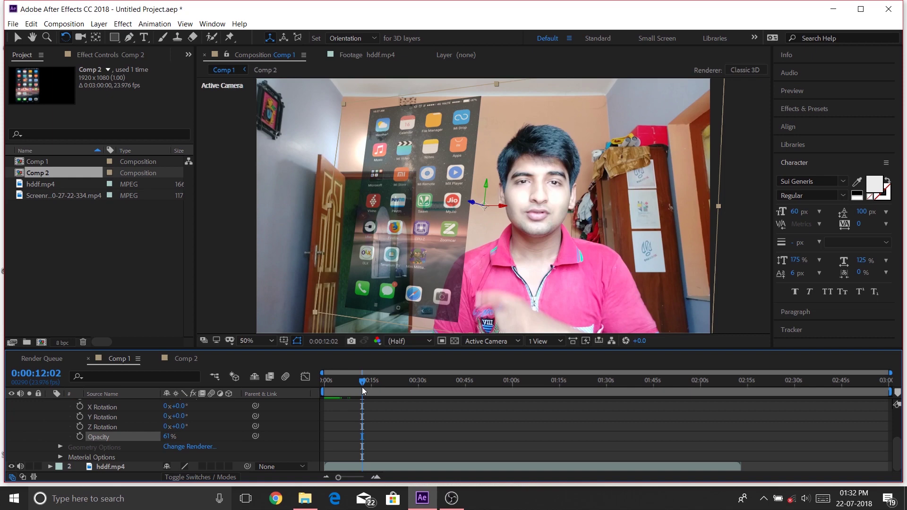
Check the video folder in File Explorer, then import ii.mp4 from YT Project
click(304, 499)
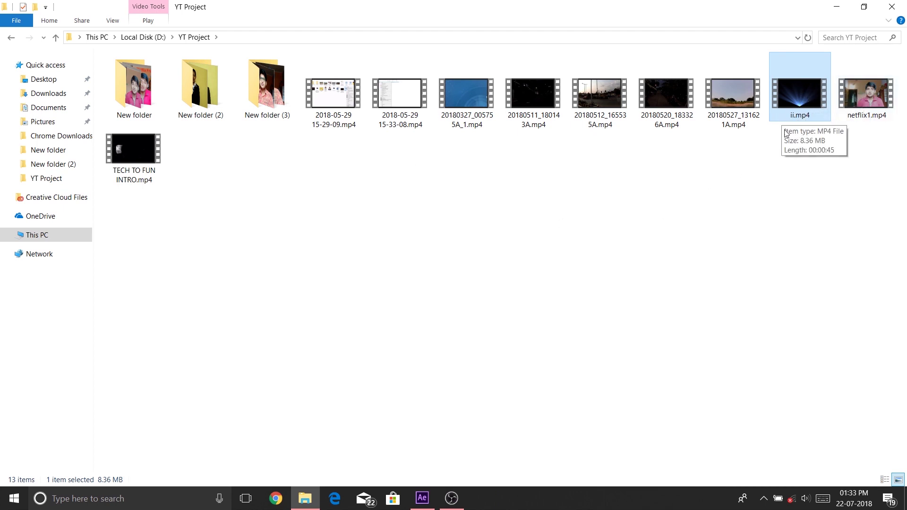
click(431, 503)
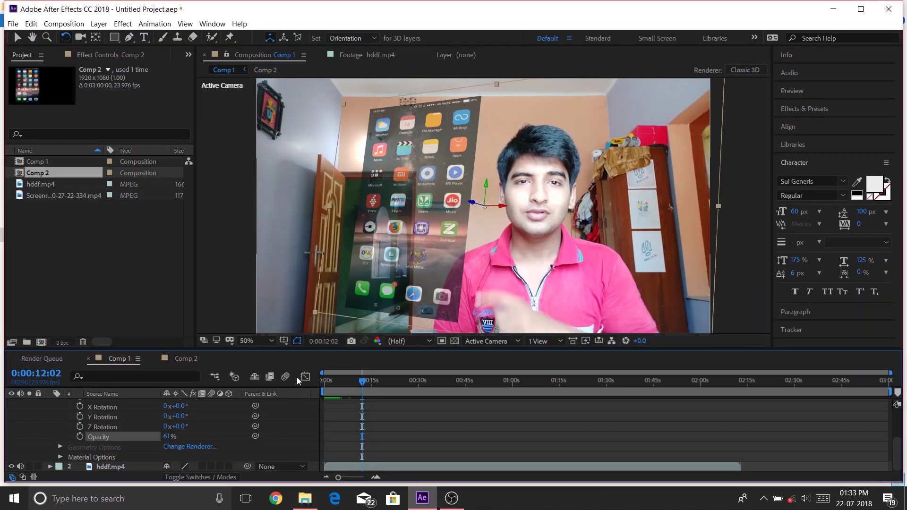
double_click(93, 253)
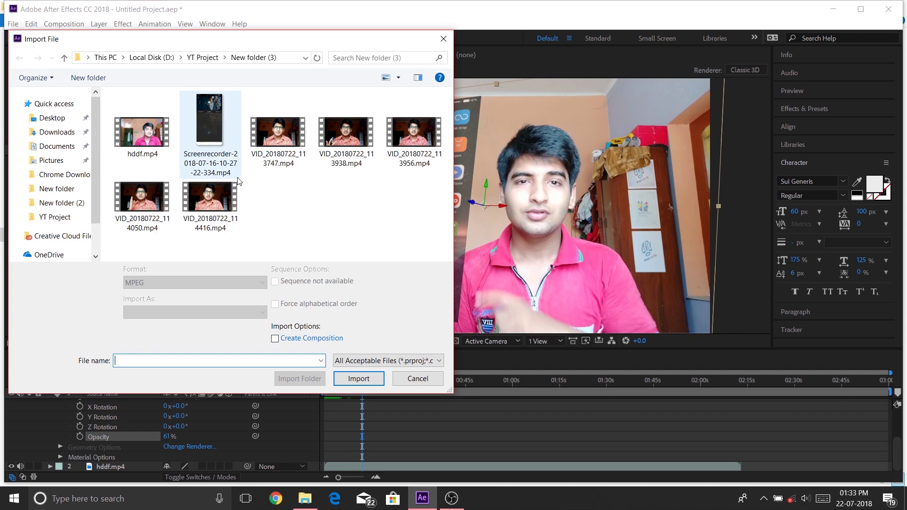
click(65, 59)
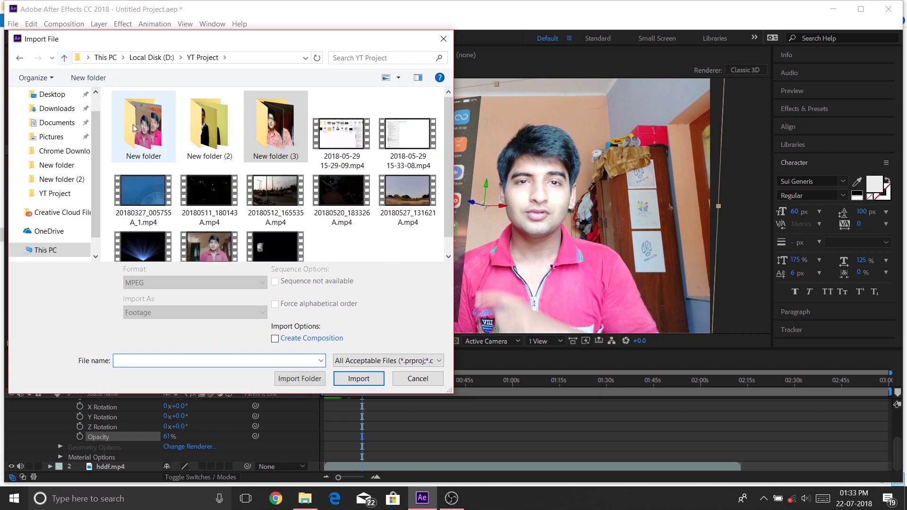
click(145, 254)
click(358, 378)
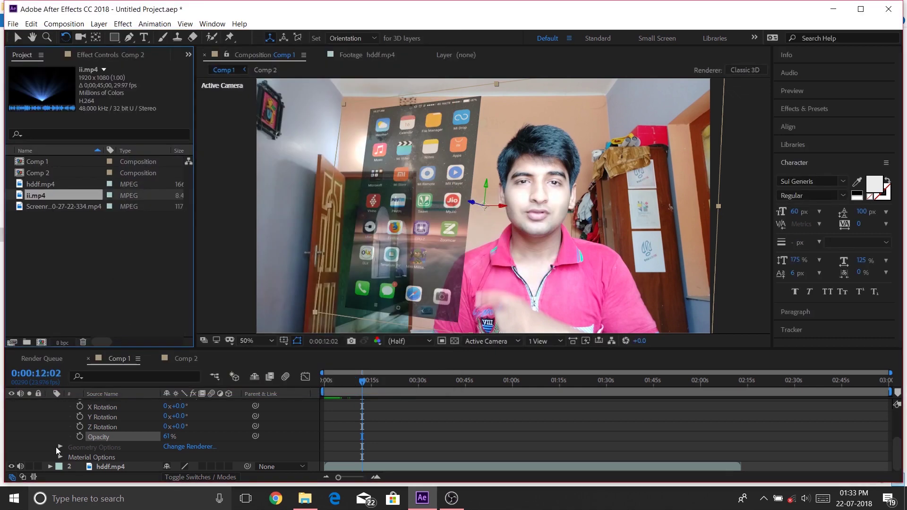
Collapse the Comp 2 layer and place ii.mp4 as the top layer of Comp 1
scroll(63, 434, up, 5)
click(59, 414)
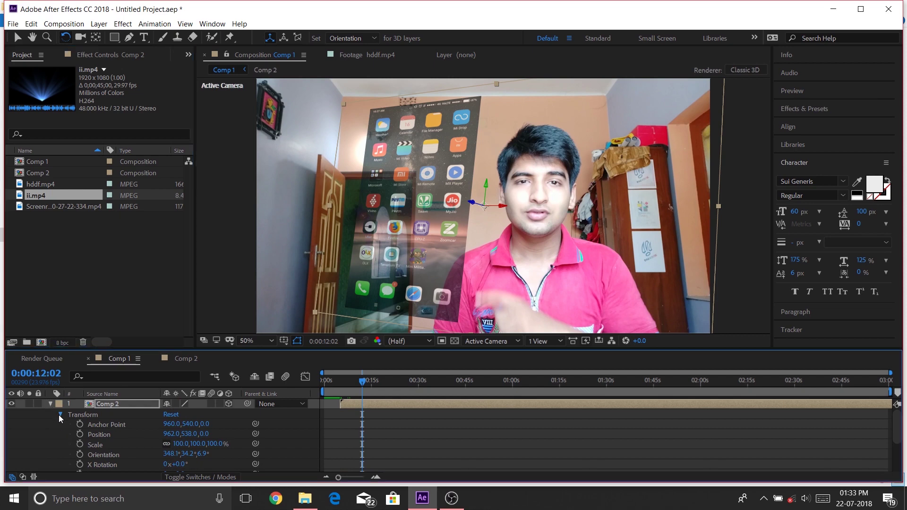
click(50, 404)
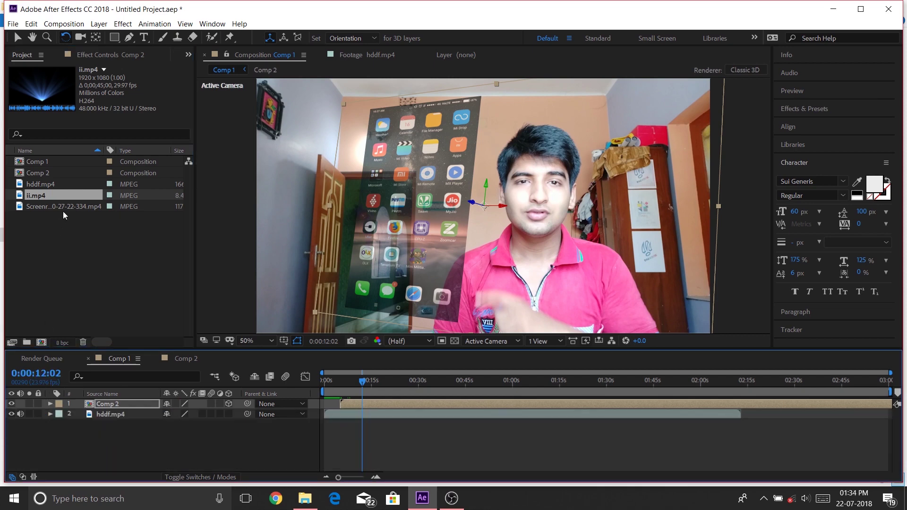
drag(68, 195, 125, 399)
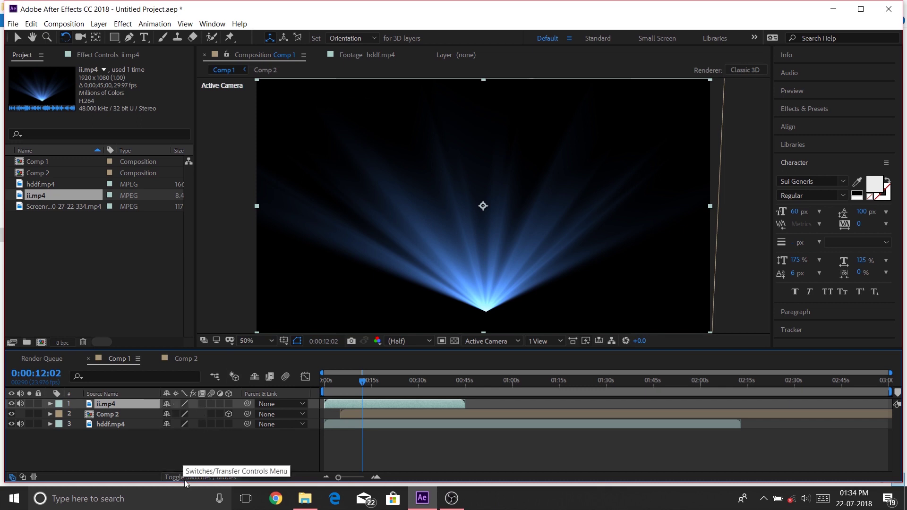
Set the ii.mp4 layer's blending mode to Add and start rotating the light beam in 3D
click(200, 478)
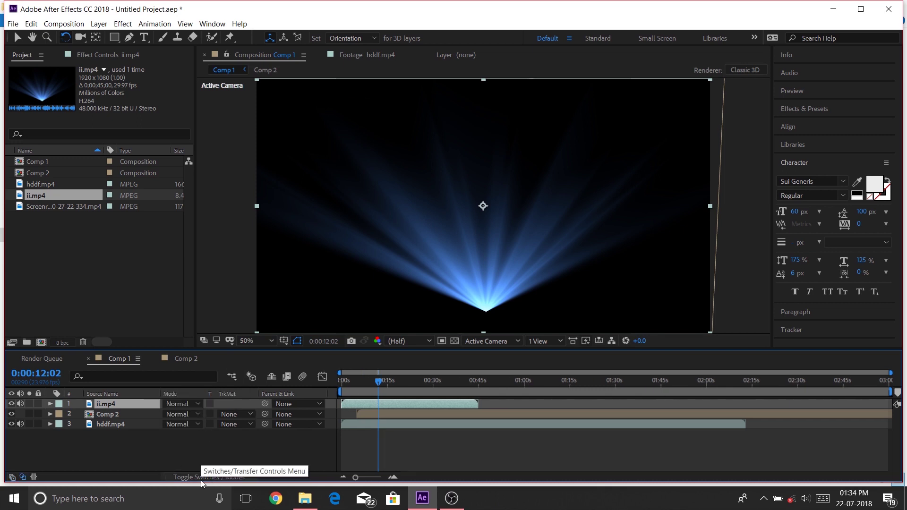
click(200, 404)
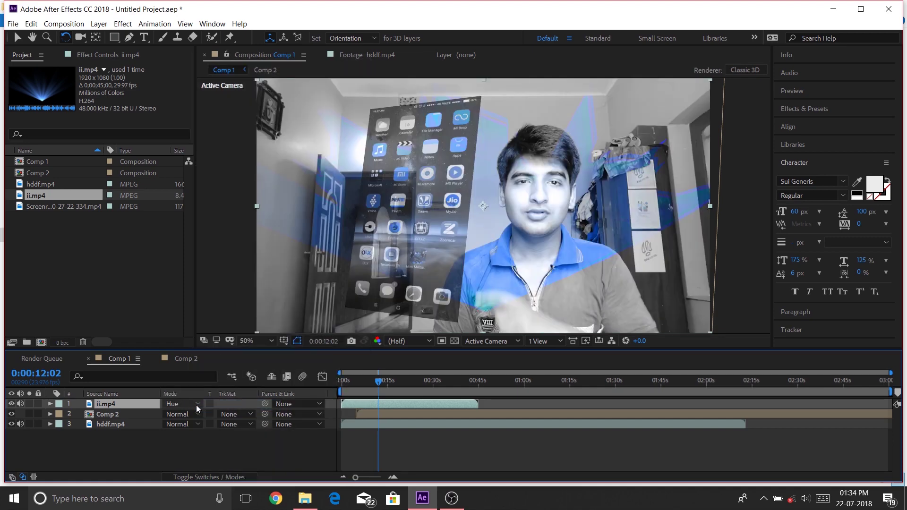
click(197, 404)
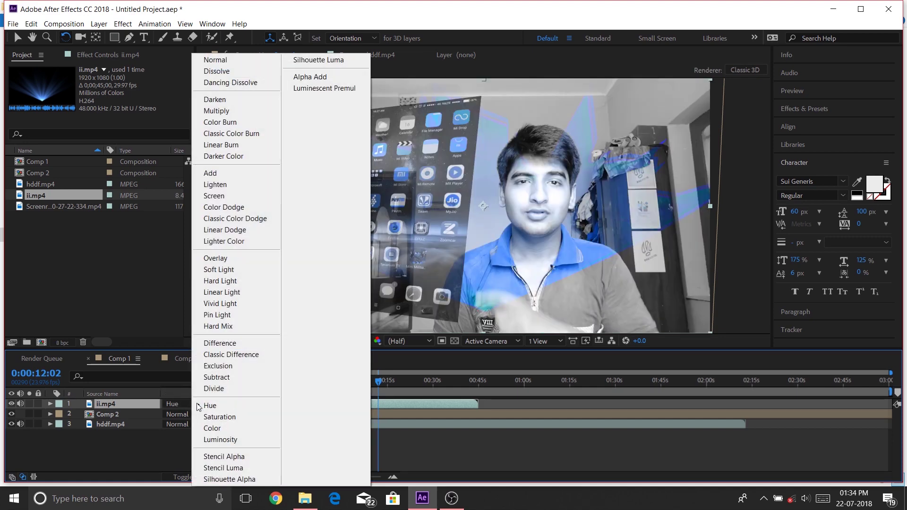
click(220, 174)
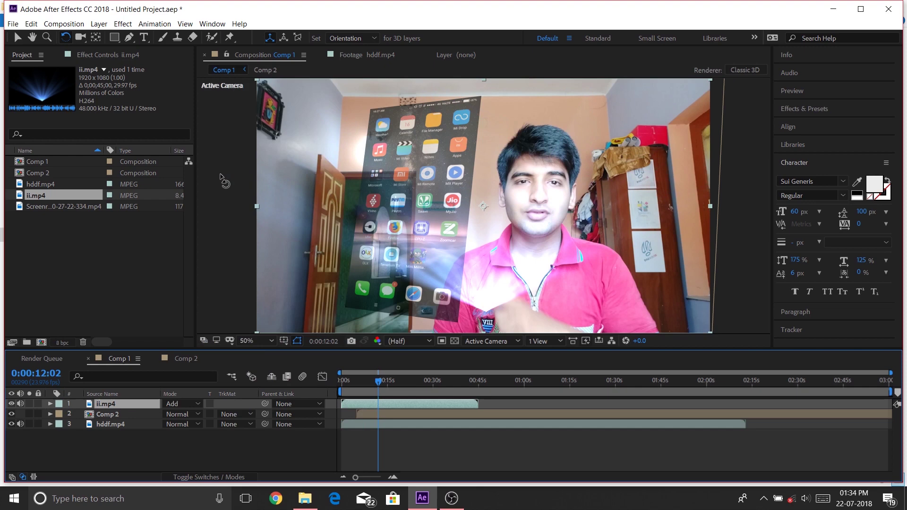
click(490, 293)
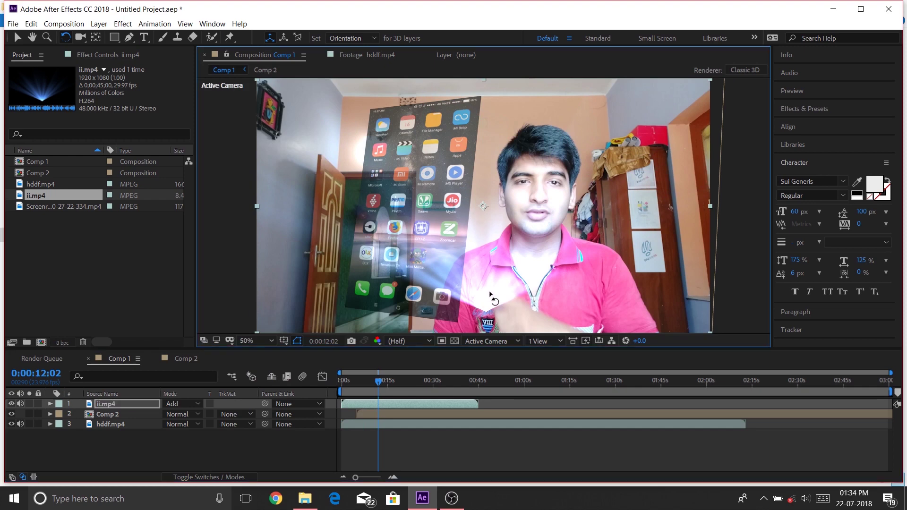
drag(490, 293, 518, 291)
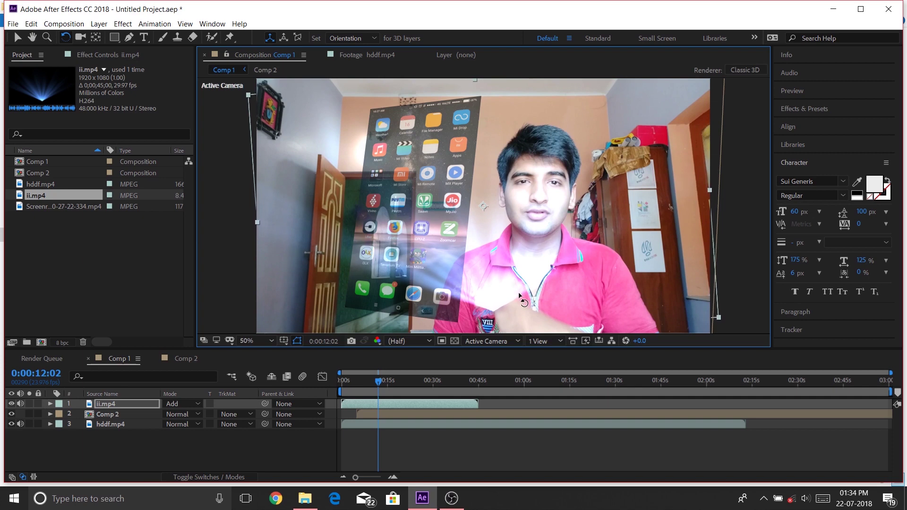
Tilt, shrink and move the light beam toward the lower left, then tilt the phone screen more steeply
drag(520, 298, 524, 304)
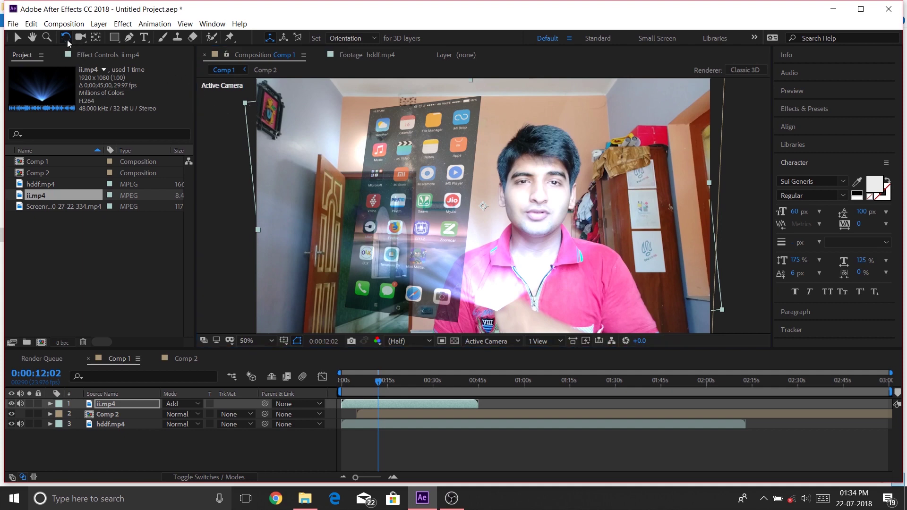
key(v)
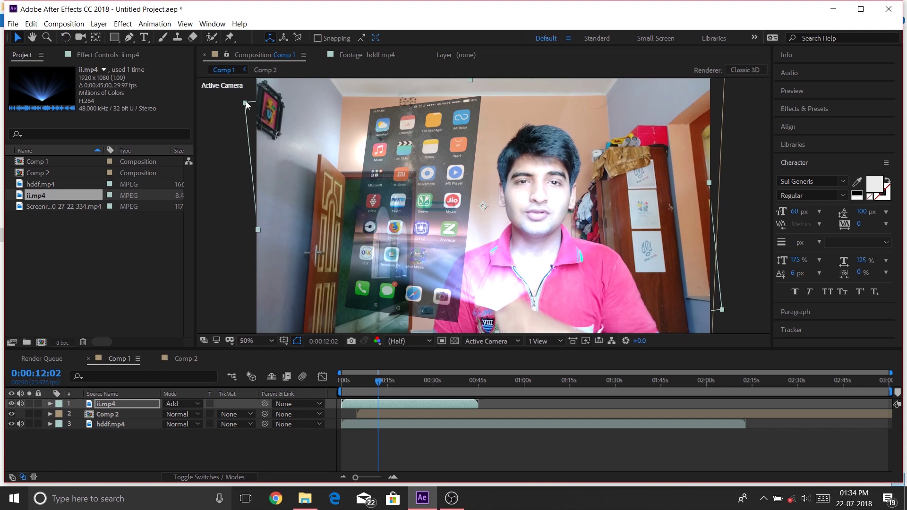
drag(246, 102, 382, 166)
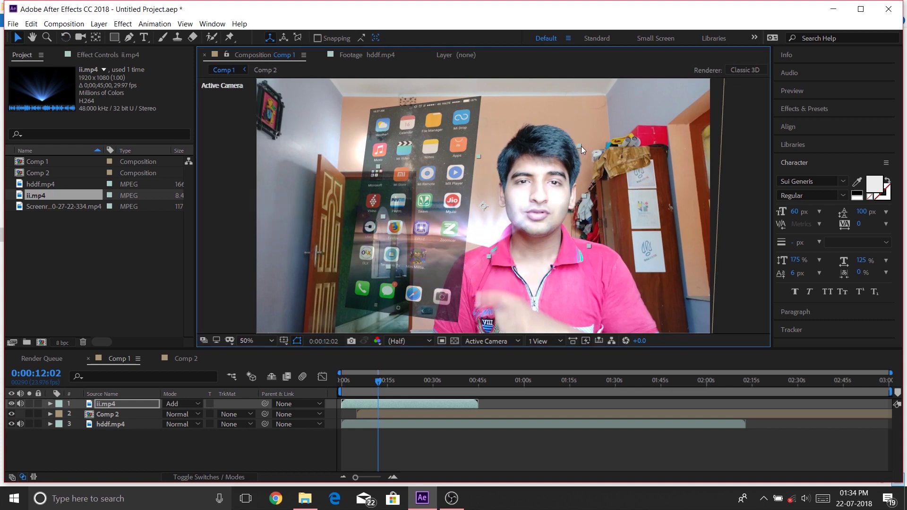
drag(581, 147, 565, 148)
drag(508, 212, 435, 312)
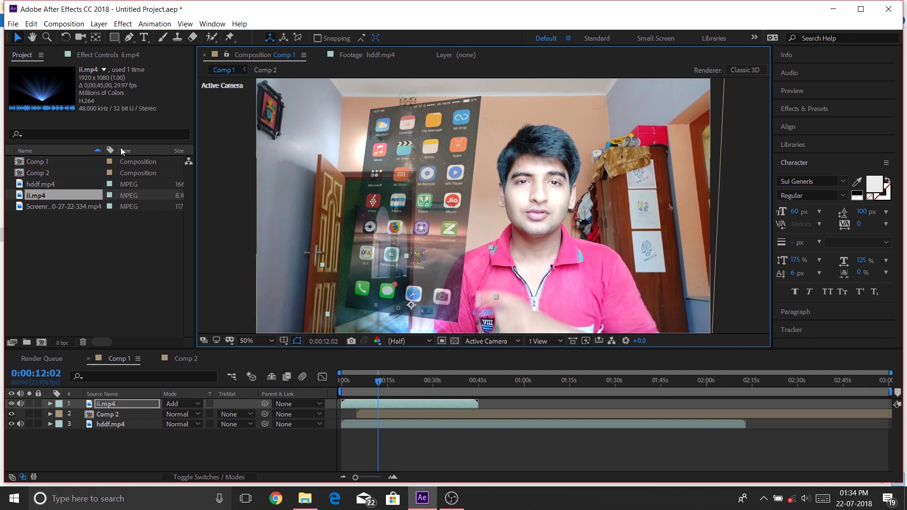
key(w)
mouse_move(515, 229)
mouse_down()
mouse_move(521, 235)
mouse_move(513, 241)
mouse_up()
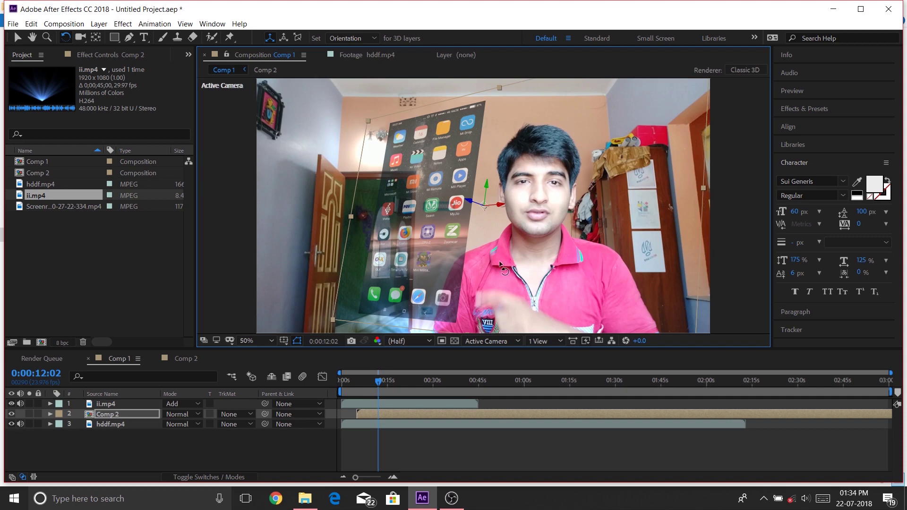
click(725, 218)
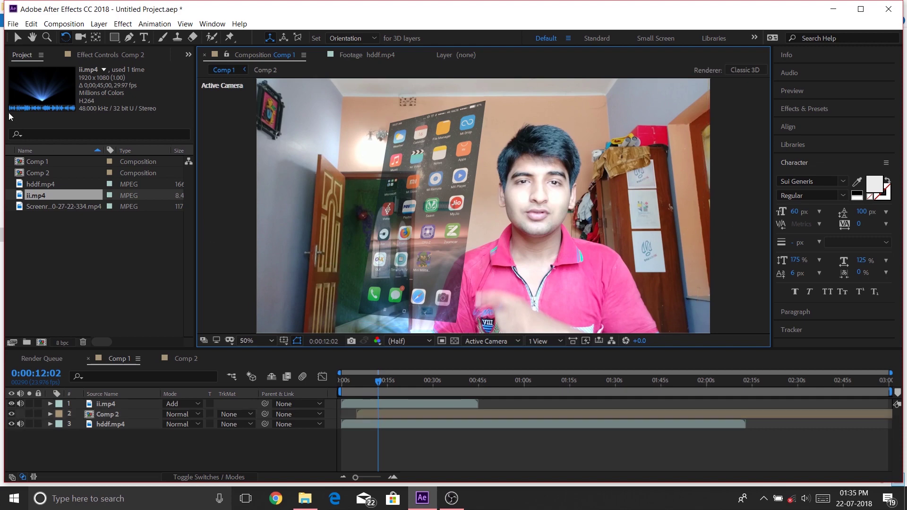
click(17, 37)
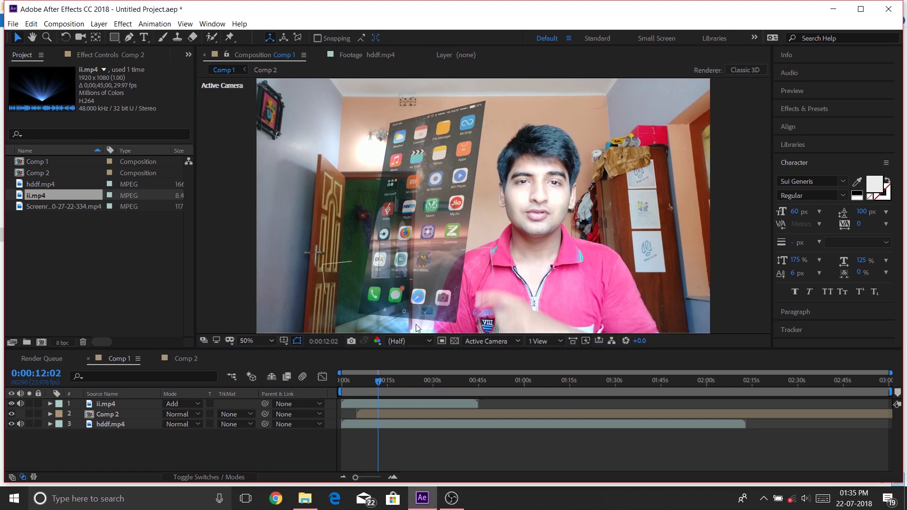